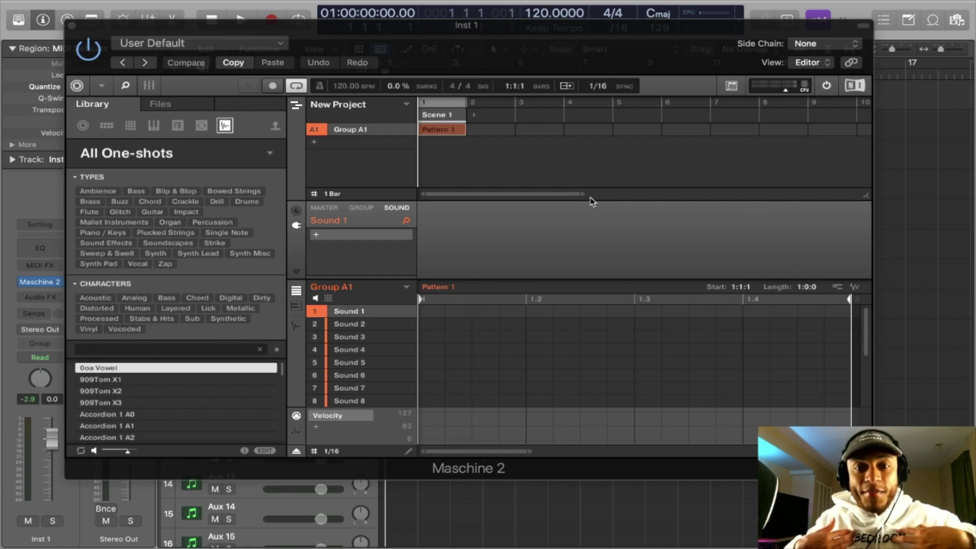
Look over the instrument and aux tracks behind the plug-in window, and reopen Maschine 2 on Inst 1
key(super+w)
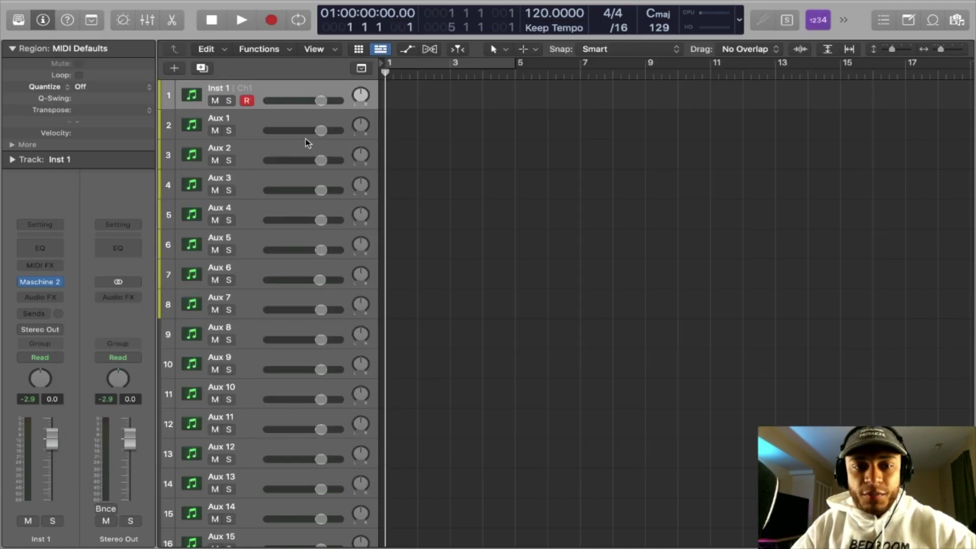
scroll(307, 143, down, 2)
scroll(309, 143, up, 2)
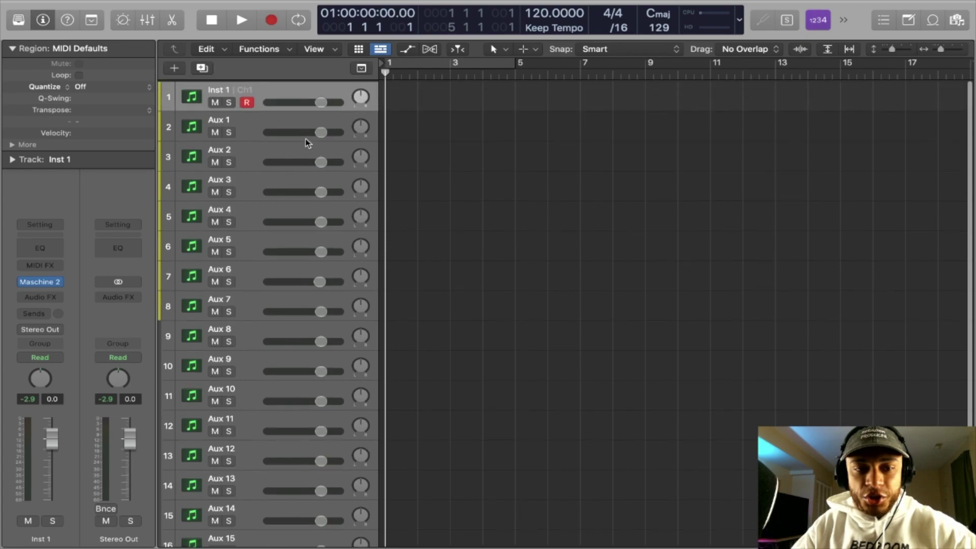
click(42, 283)
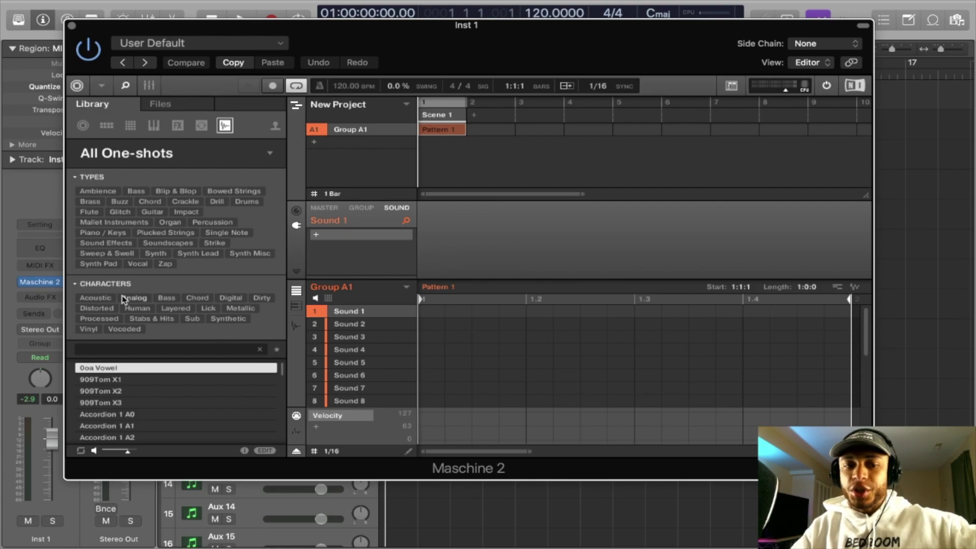
Filter the one-shot library to kick drums from the Pure Drip expansion
click(178, 157)
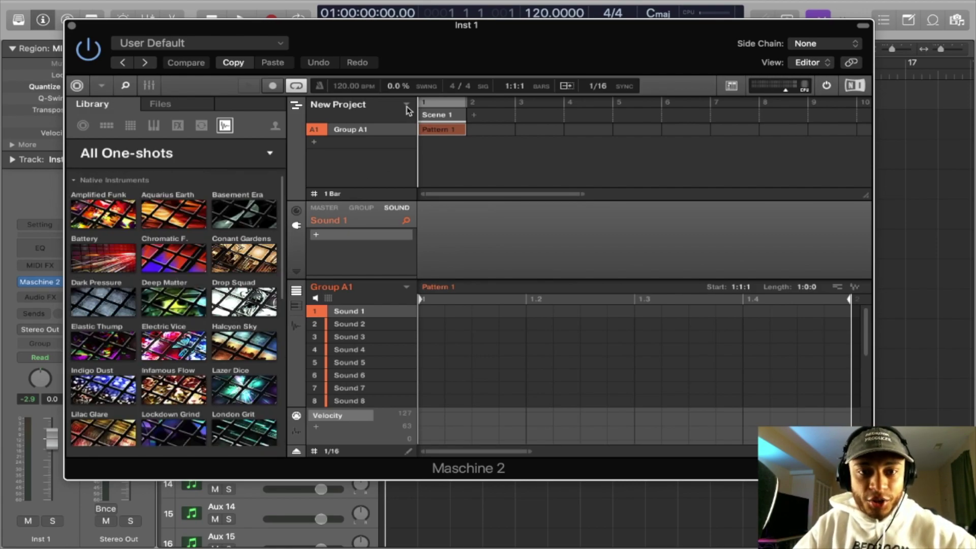
drag(376, 57, 381, 44)
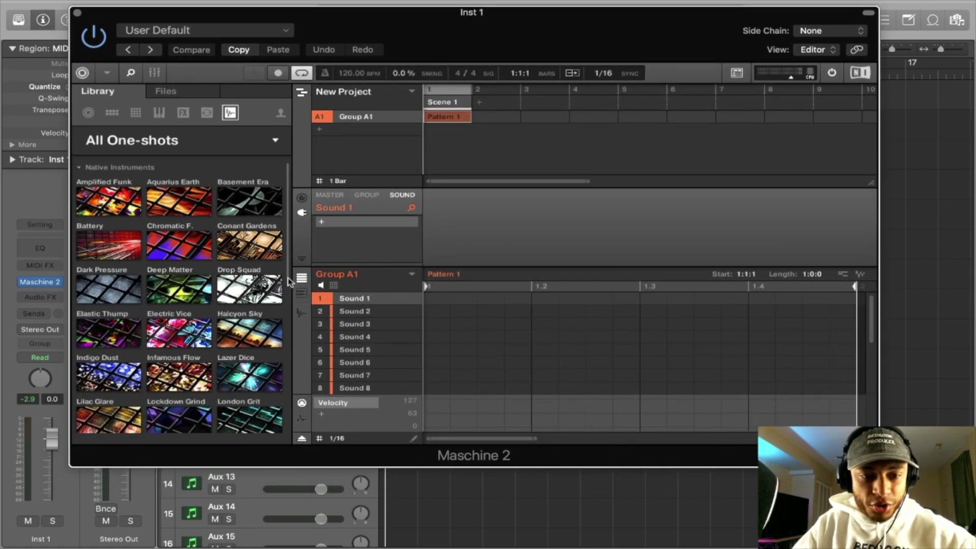
scroll(116, 297, down, 10)
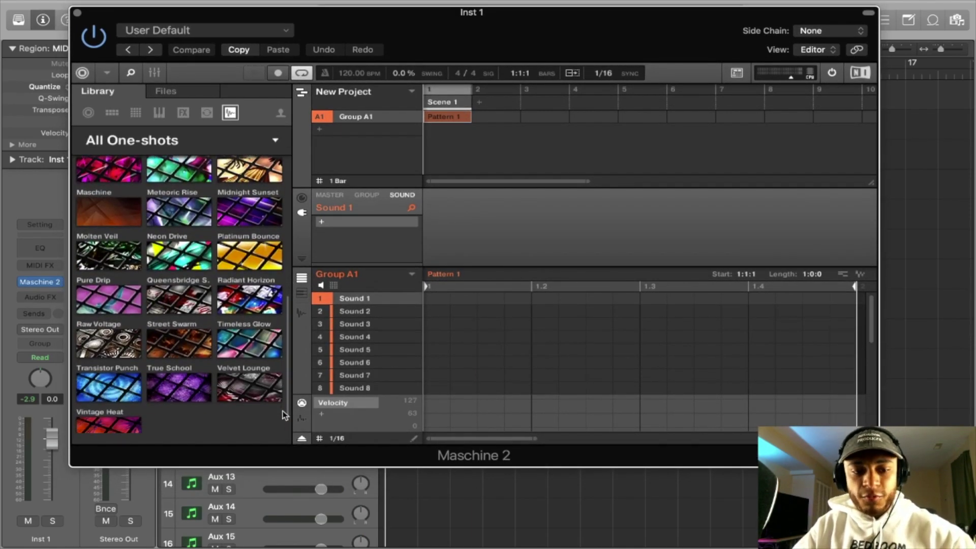
click(113, 294)
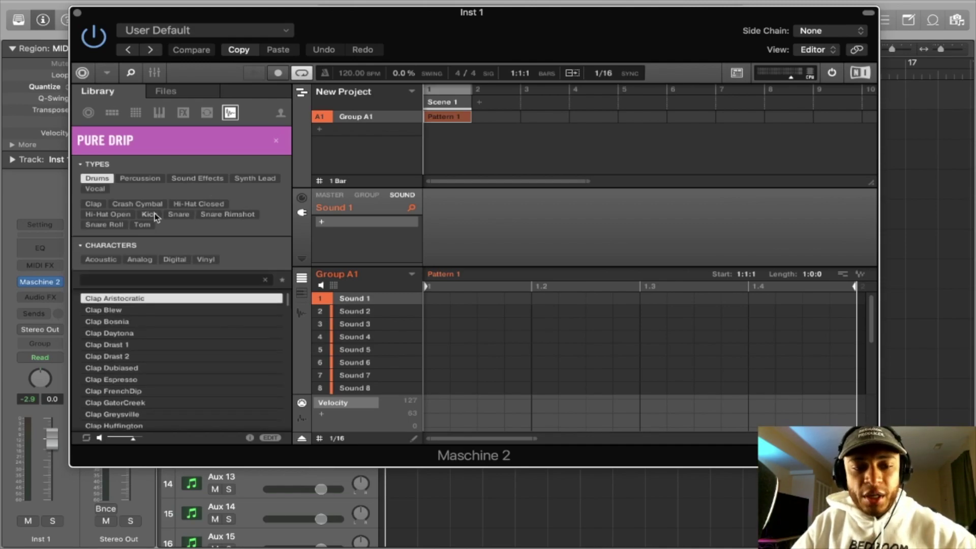
click(155, 214)
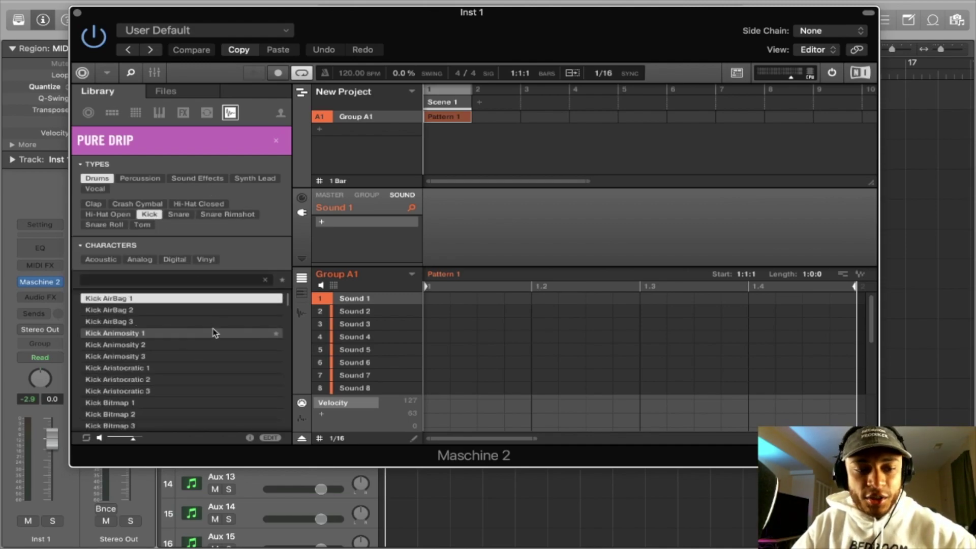
Audition Kick AirBag 2, Kick AirBag 3 and Kick Bitmap 1, and load Kick AirBag 1 into Sound 1
click(124, 307)
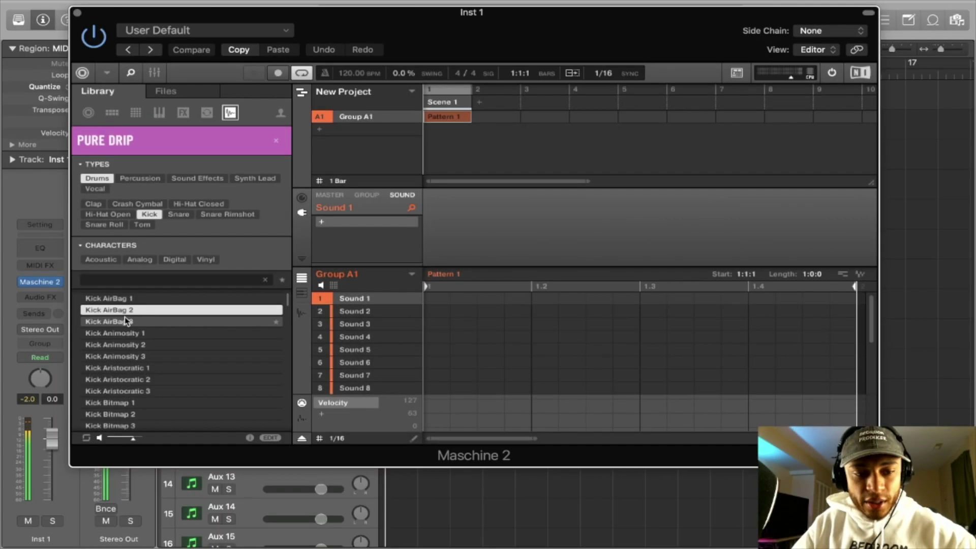
click(125, 322)
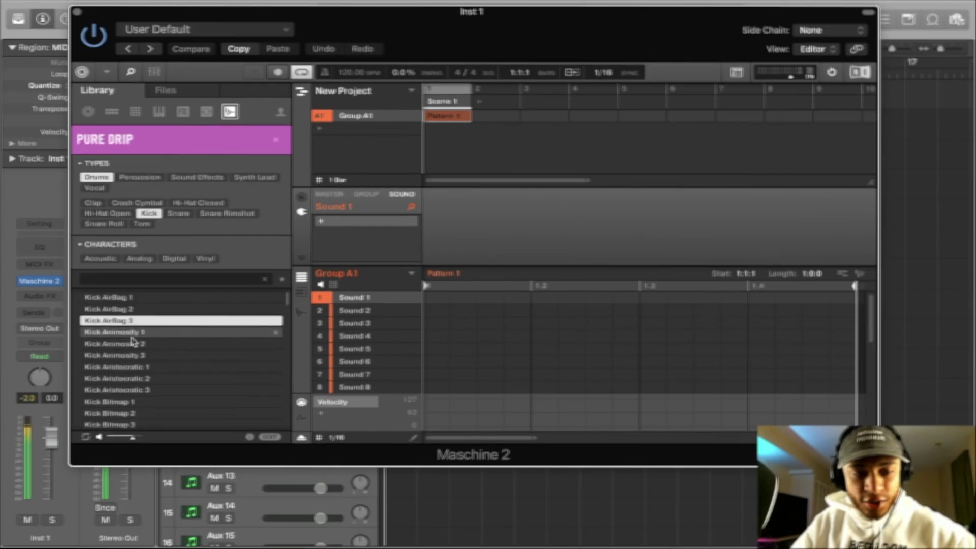
click(124, 402)
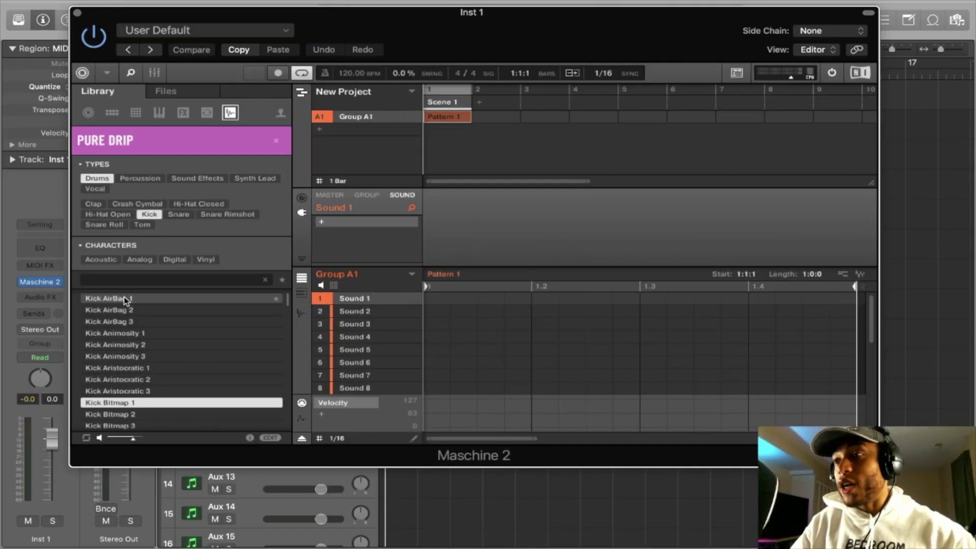
double_click(124, 298)
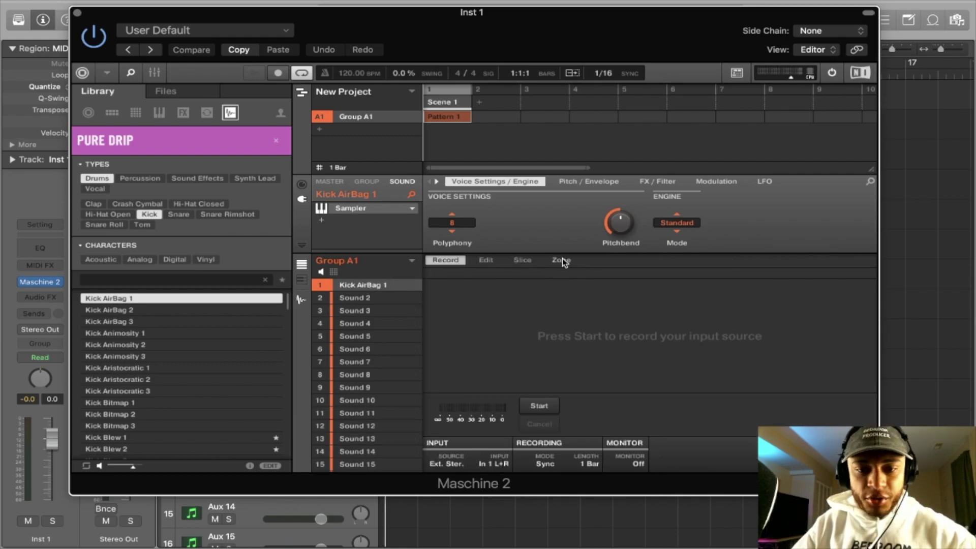
Show the zones of the Kick AirBag 1 sound and add Kick Bitmap 1 as a second, layered zone
click(561, 259)
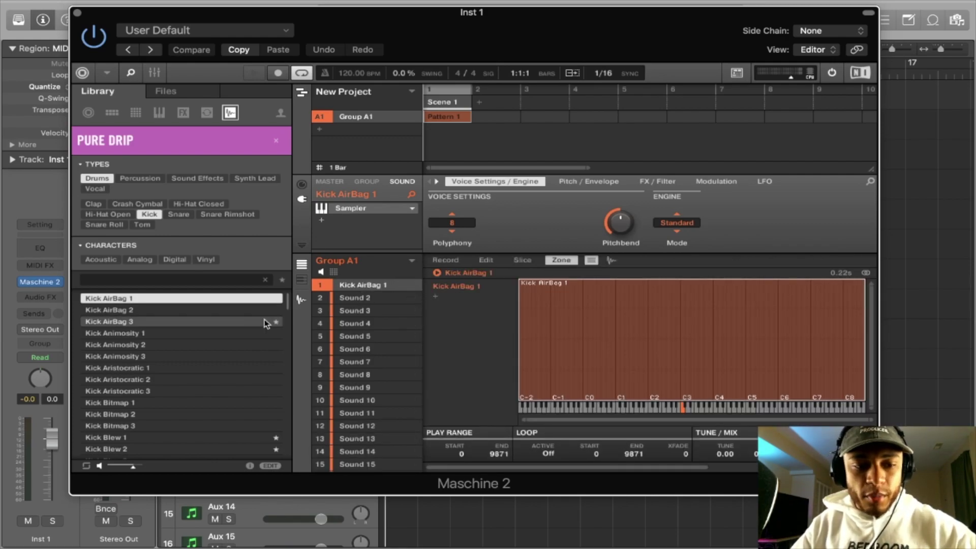
click(155, 402)
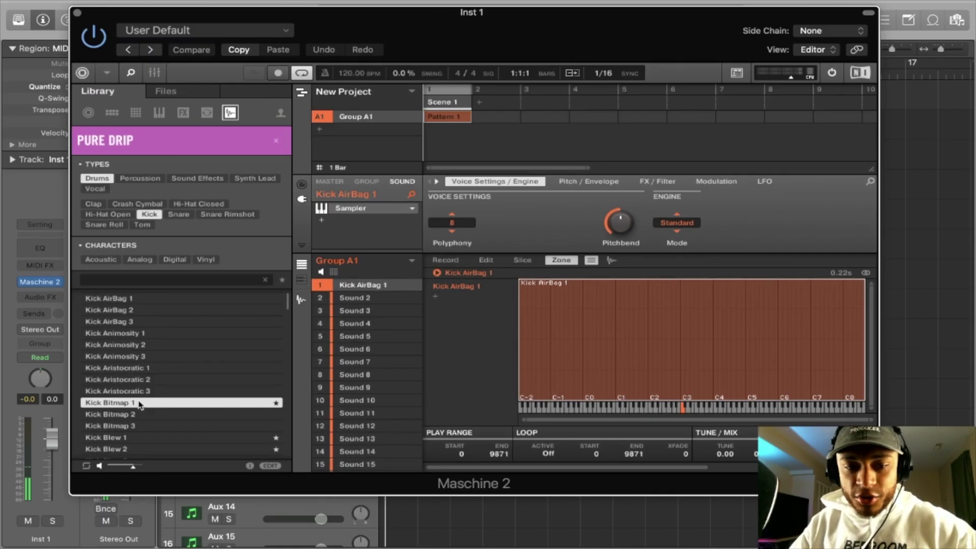
drag(124, 405, 459, 301)
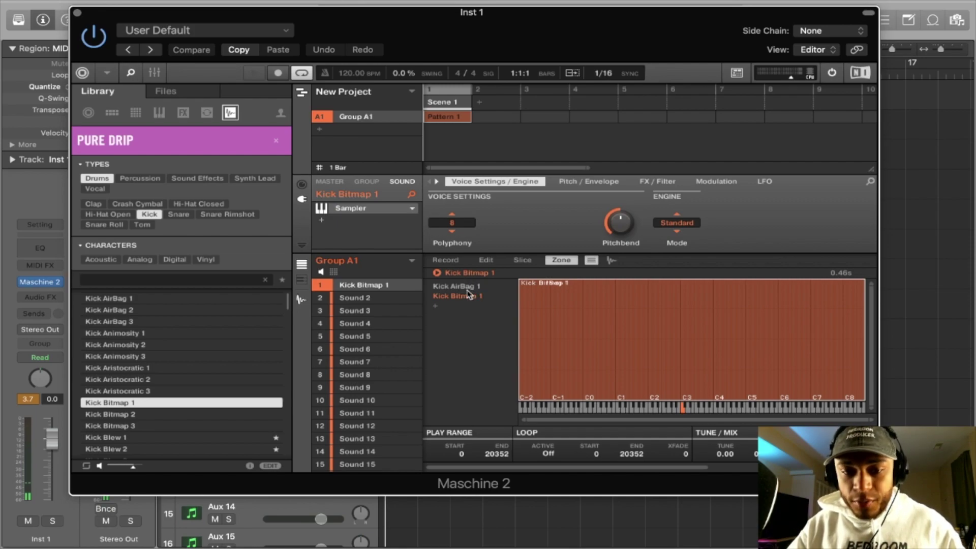
Show the Kick AirBag 1 zone as a waveform and trim its play range to end at 9853
click(464, 286)
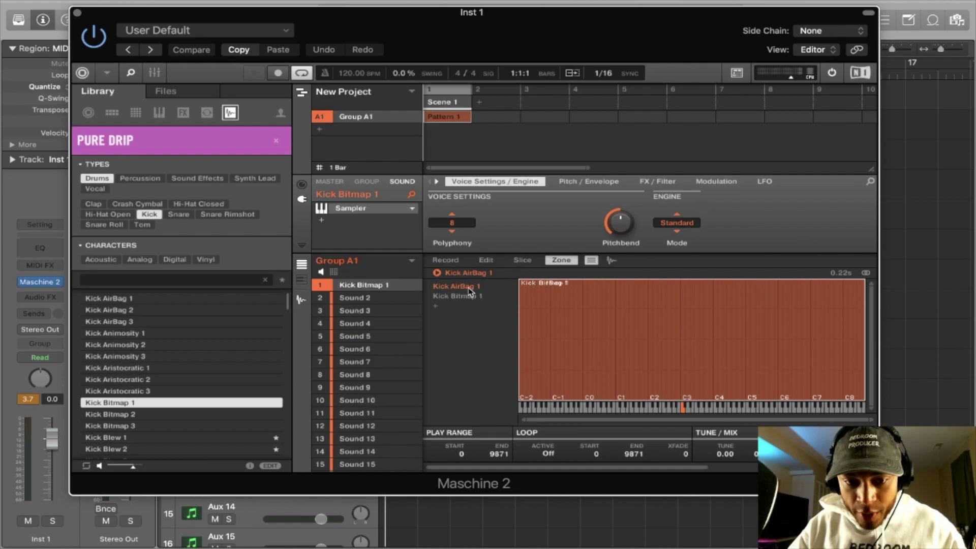
click(465, 296)
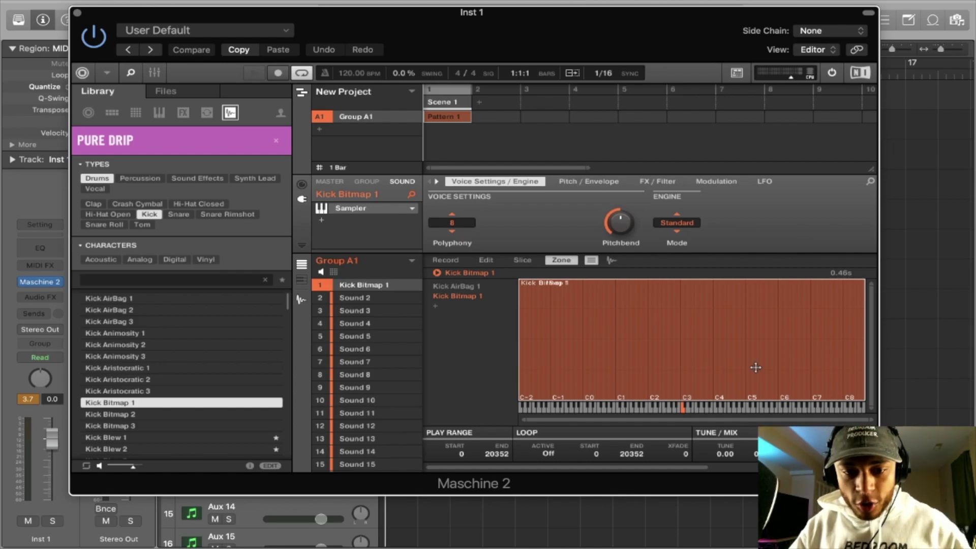
click(471, 288)
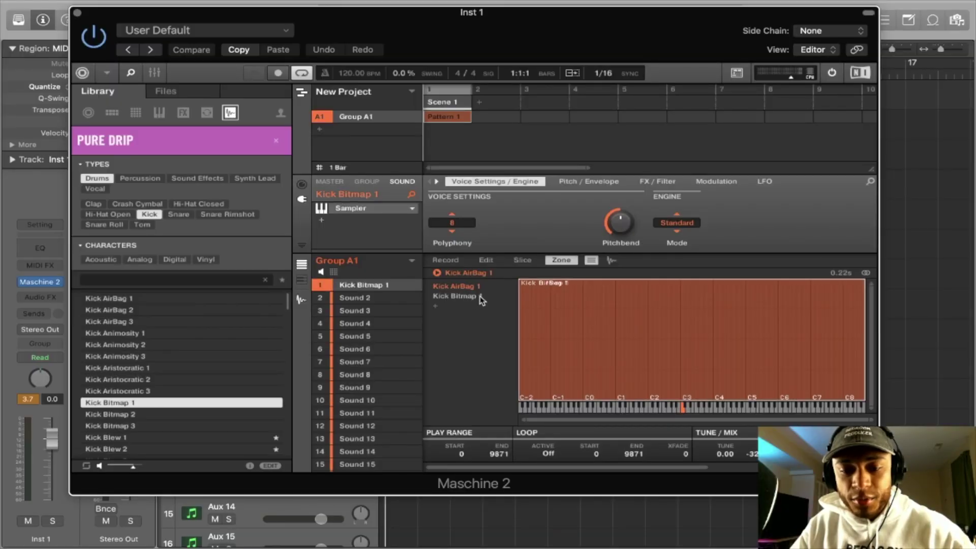
click(611, 259)
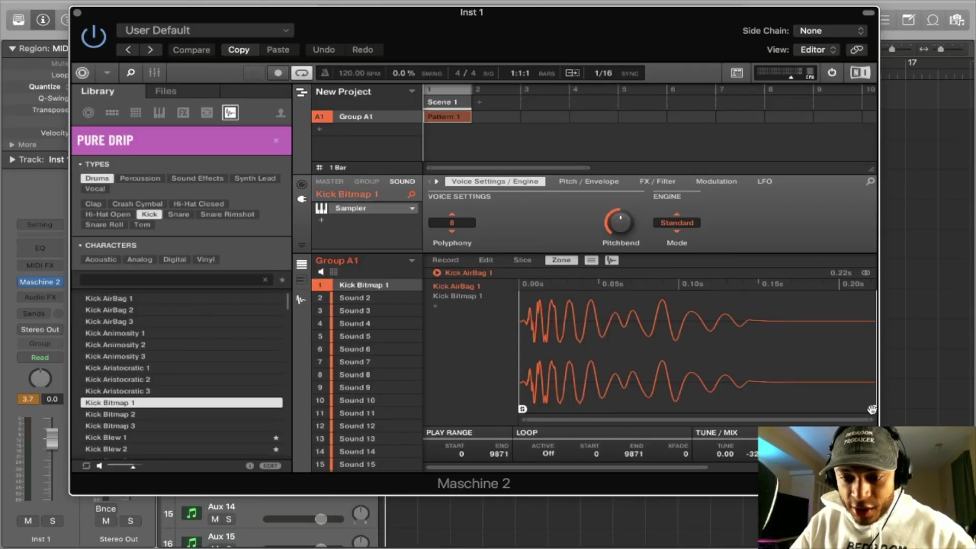
mouse_move(872, 410)
mouse_down()
mouse_move(570, 403)
mouse_move(872, 409)
mouse_up()
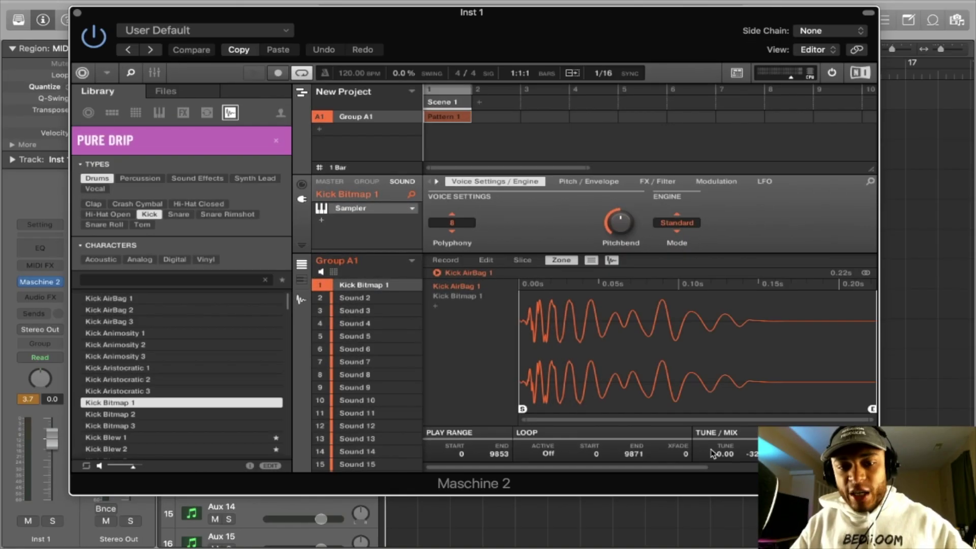
Compare the two kick zones and adjust the tuning of the Kick Bitmap 1 zone
click(456, 296)
click(456, 286)
click(457, 296)
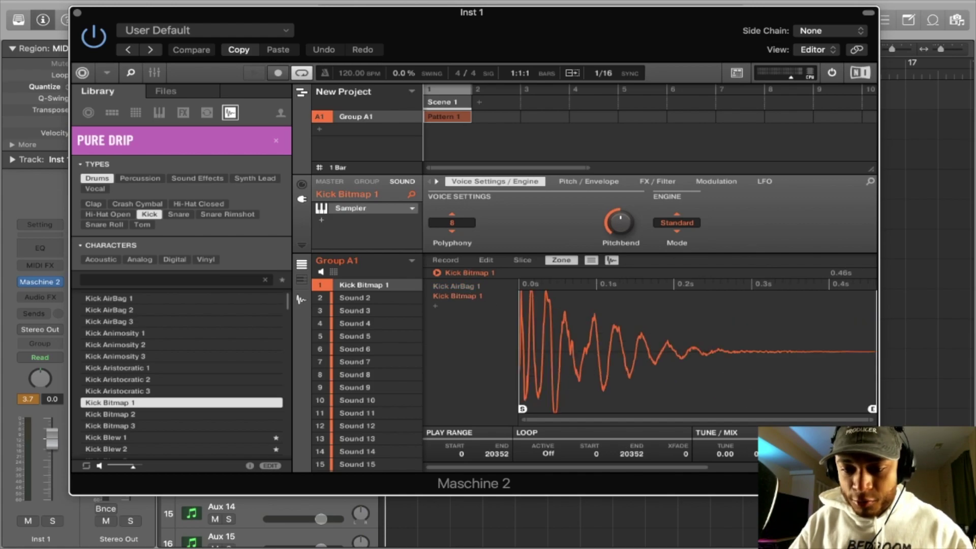
mouse_move(720, 457)
mouse_down()
mouse_move(720, 435)
mouse_move(721, 457)
mouse_up()
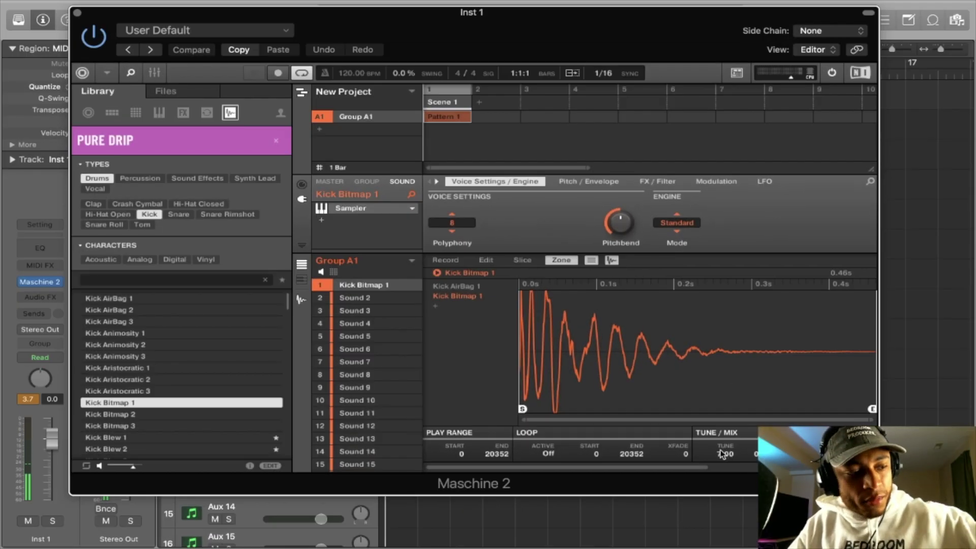
Audition Street Swarm snares for Sound 2 and load Snare 8thwonder 1 into it
scroll(720, 454, down, 1)
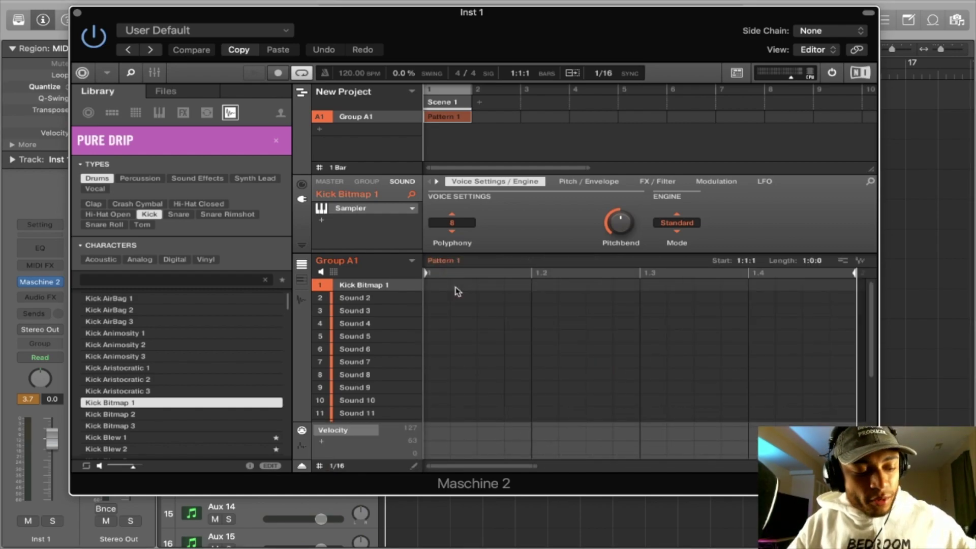
click(457, 296)
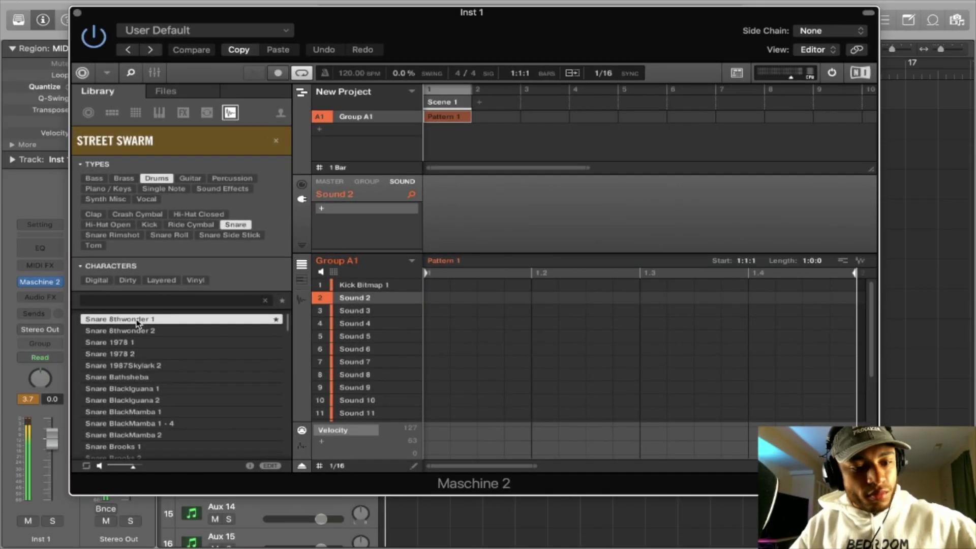
key(Down)
key(Down)
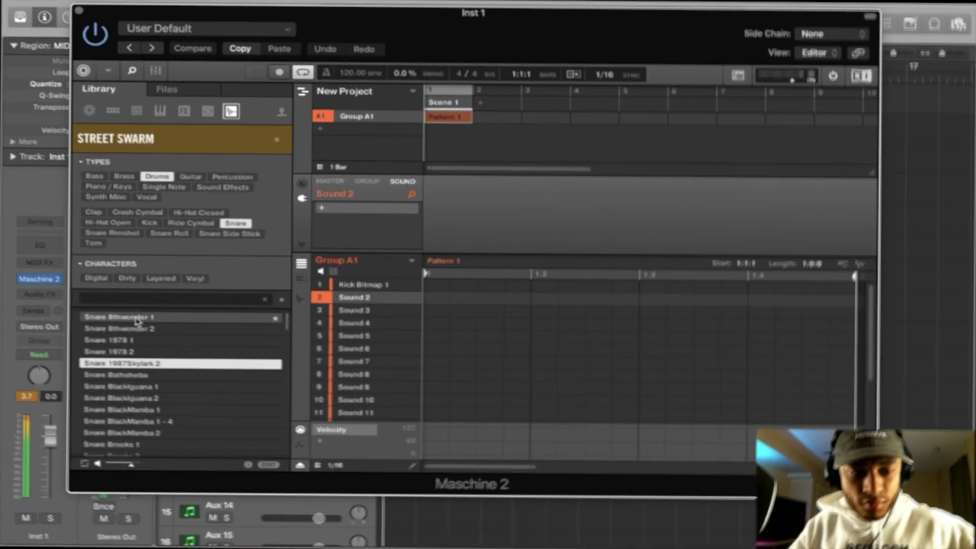
key(Down)
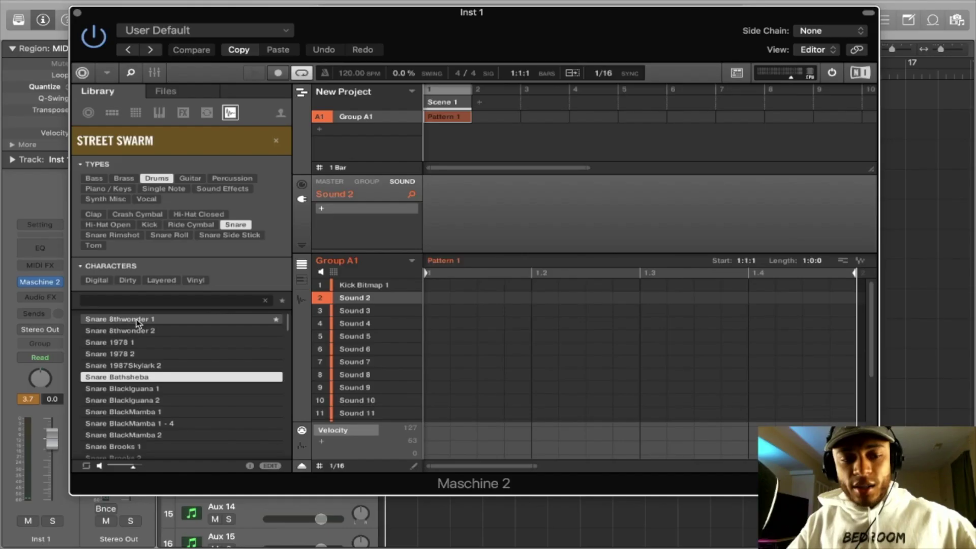
click(135, 320)
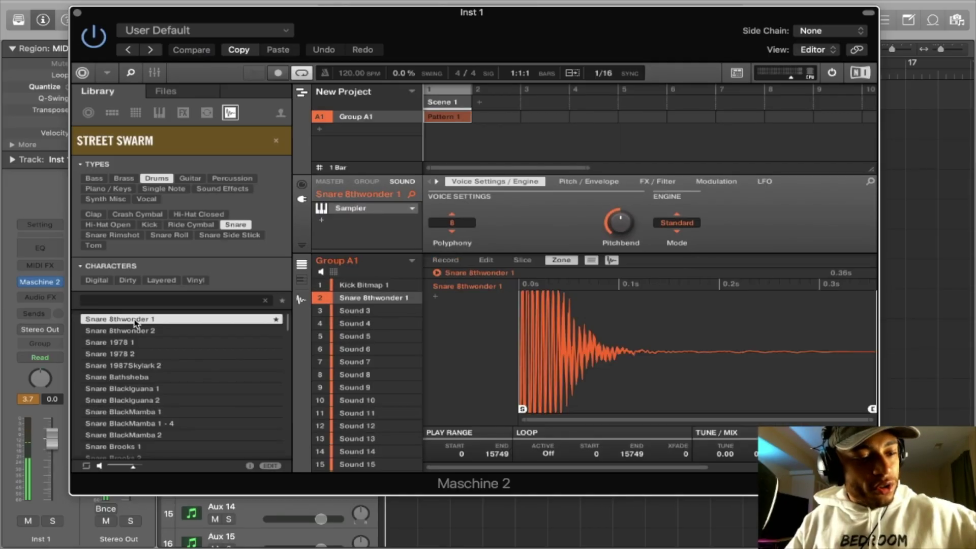
Audition more Street Swarm snares and add Snare 1987Skylark 2 as a second zone layered with Snare 8thwonder 1
key(super+e)
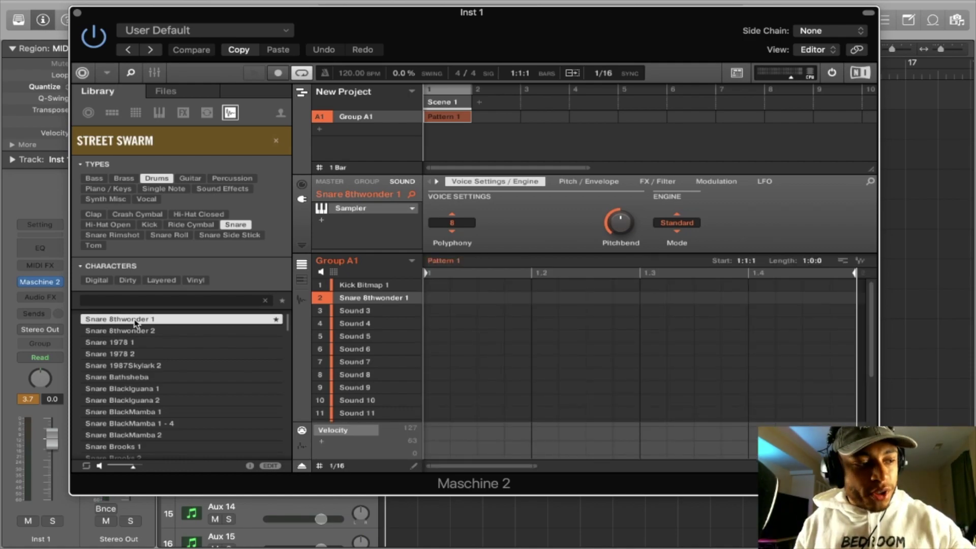
key(super+e)
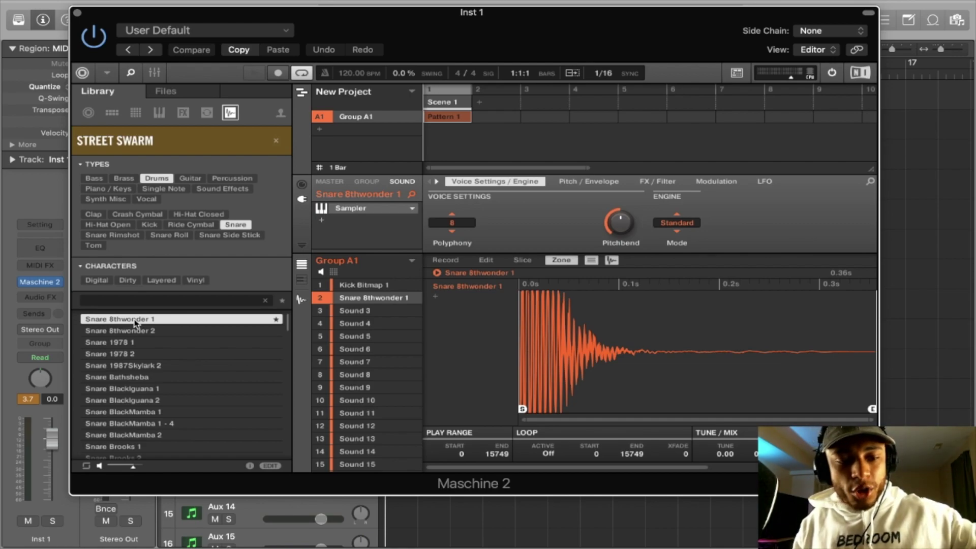
key(Down)
key(Down)
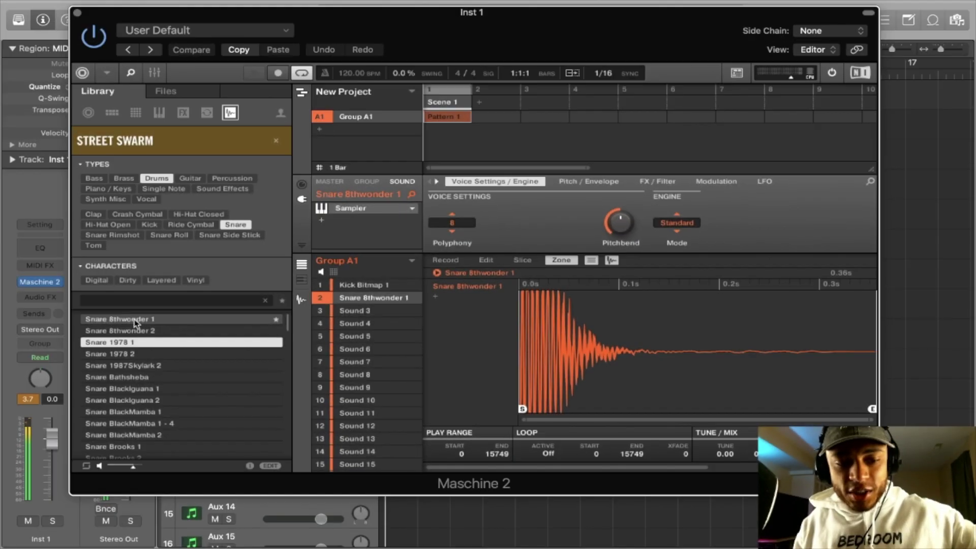
key(Down)
key(Down)
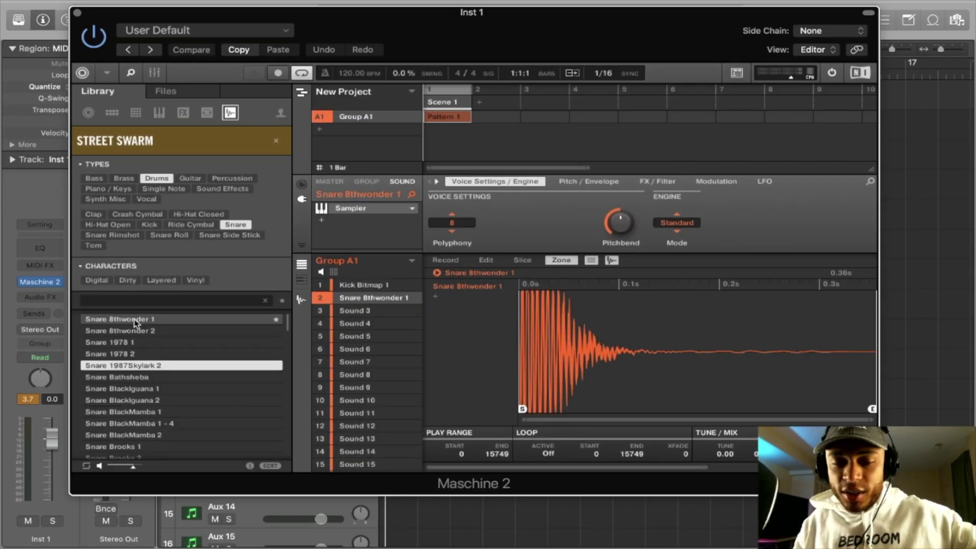
key(Return)
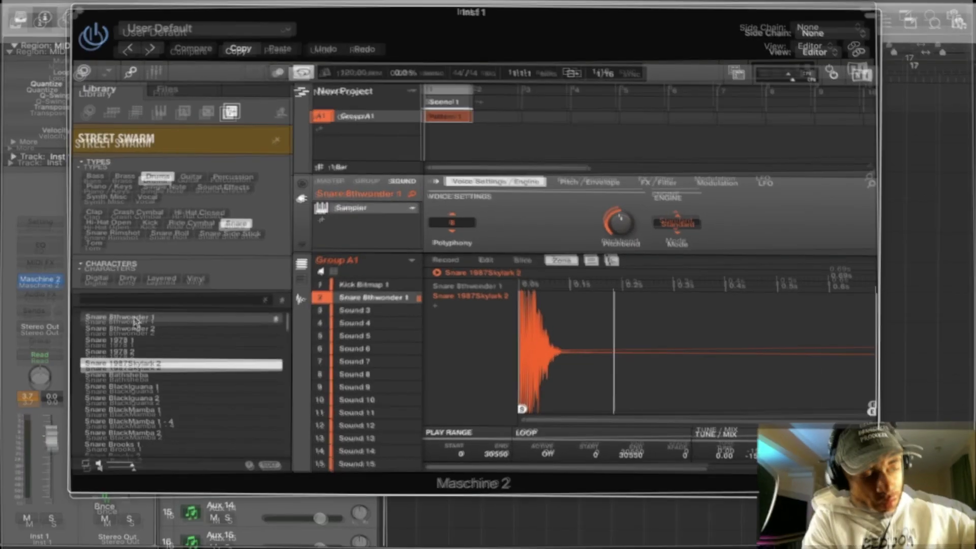
Add Snare BlackIguana 2 as a third zone of the layered snare and select the Snare 8thwonder 1 zone
click(476, 287)
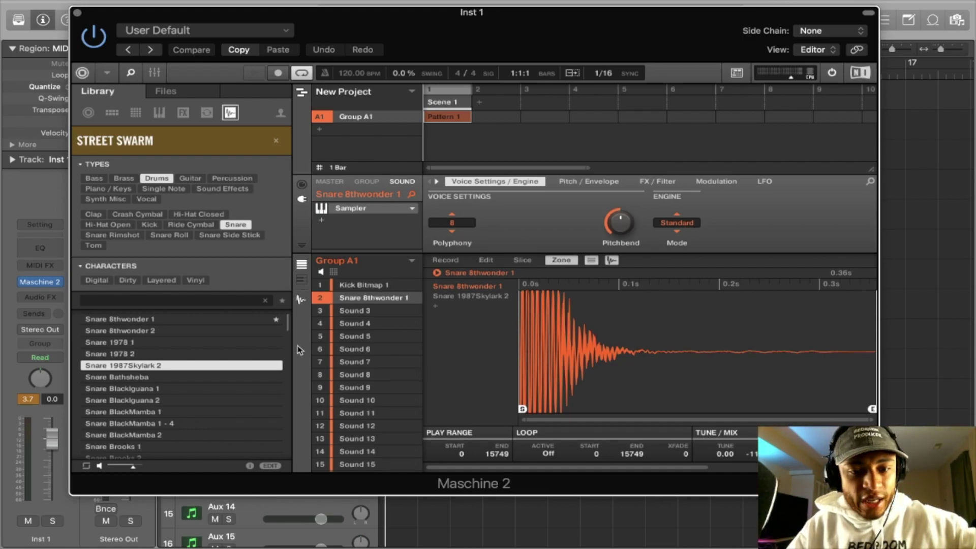
drag(208, 400, 447, 316)
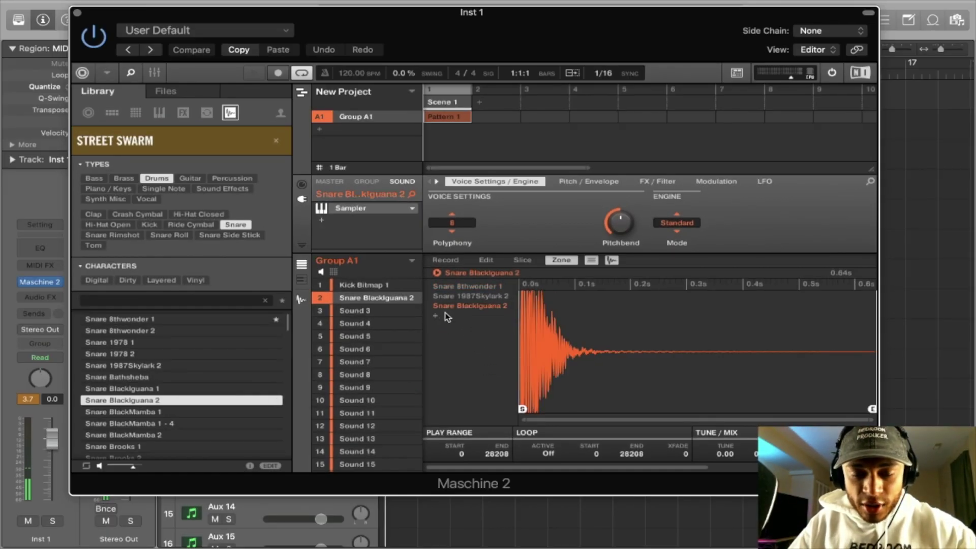
click(496, 287)
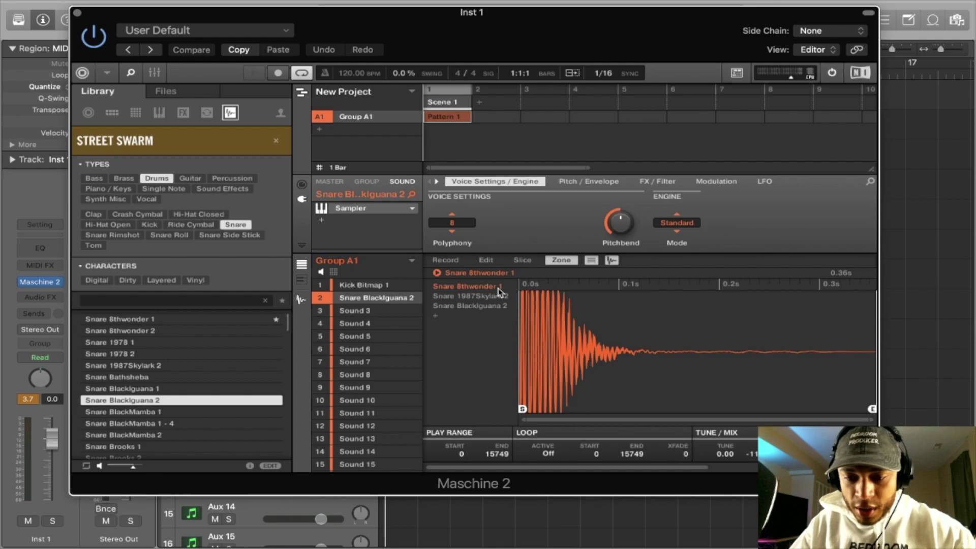
Check the Snare 1987Skylark 2 and Snare BlackIguana 2 zones, and add Combo Givenchy from the Percussion samples as another zone of Sound 2
click(483, 296)
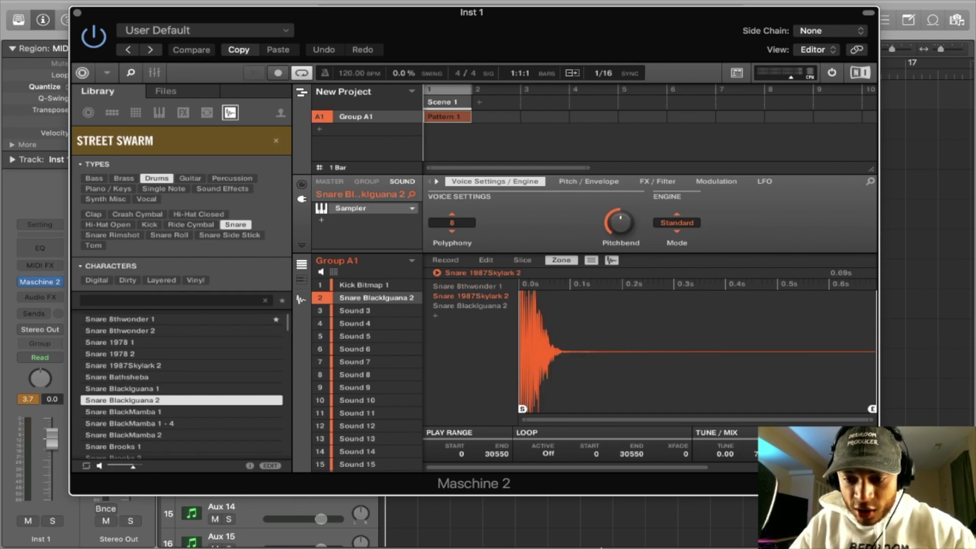
click(465, 306)
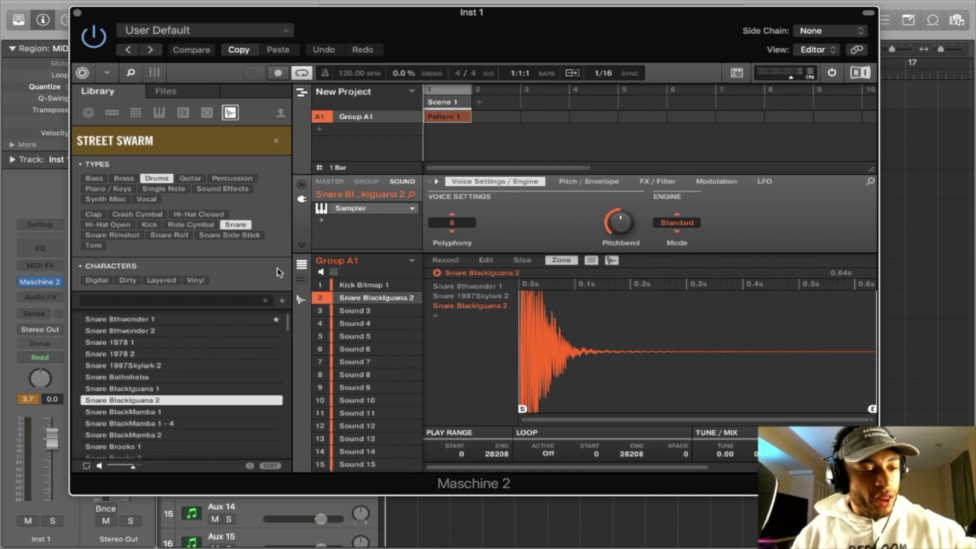
click(235, 179)
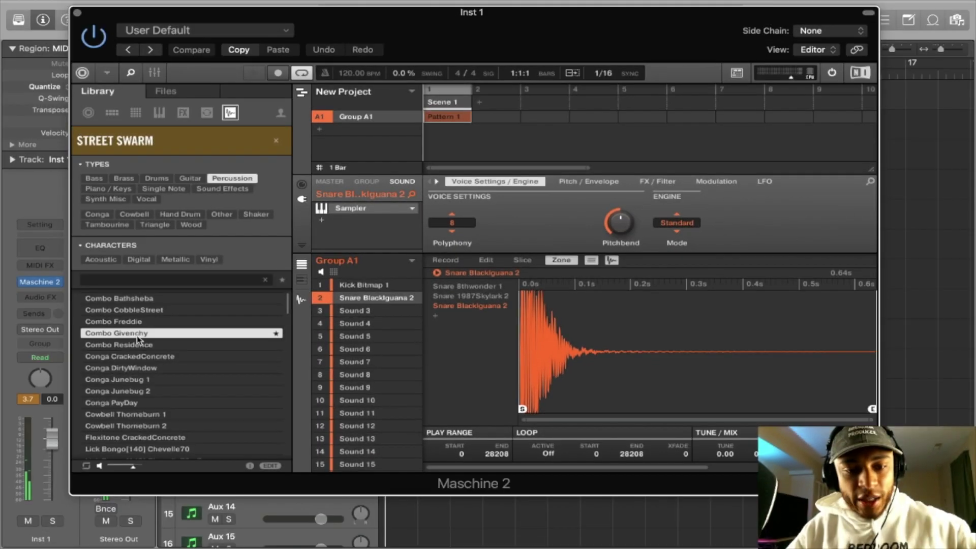
click(242, 335)
drag(242, 335, 441, 311)
Delete the Snare BlackIguana 2, Snare 1987Skylark 2 and Combo Givenchy zones from Sound 2
right_click(444, 310)
click(463, 315)
right_click(459, 295)
click(480, 301)
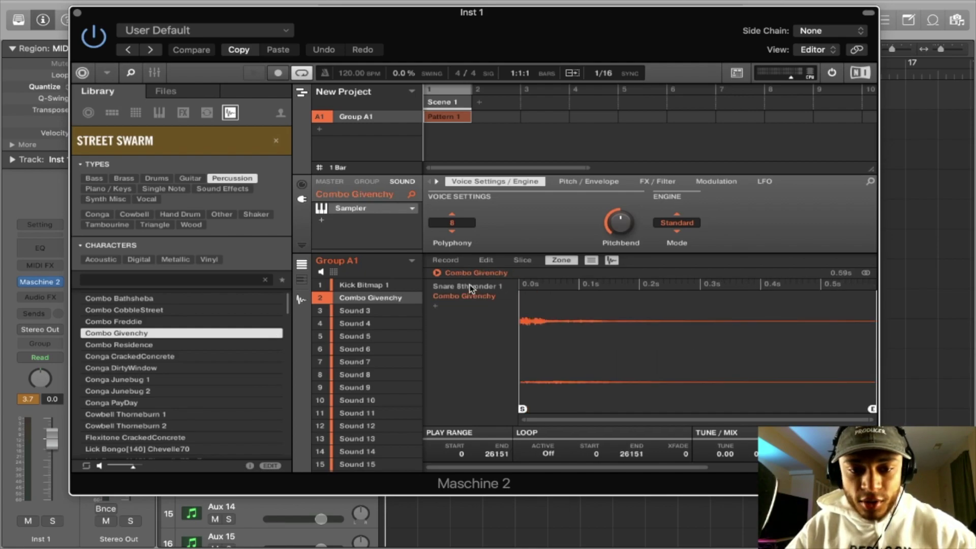
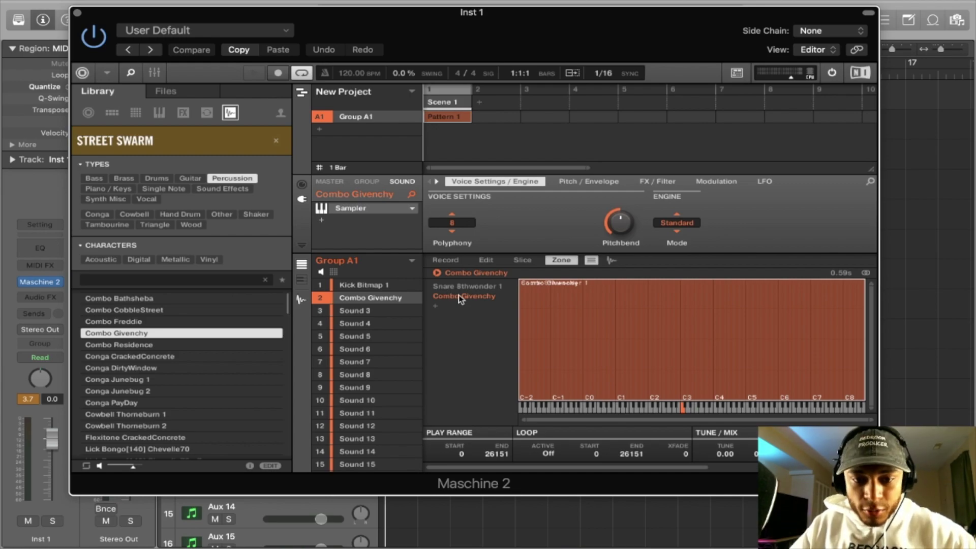
right_click(460, 299)
click(475, 306)
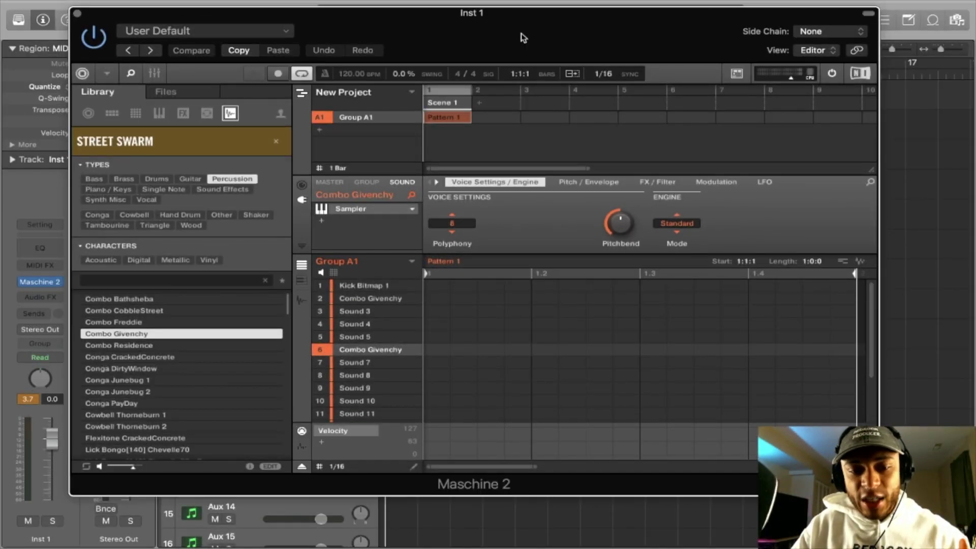
Set the project tempo to 95 BPM and start recording
drag(520, 32, 528, 80)
double_click(538, 13)
text(95)
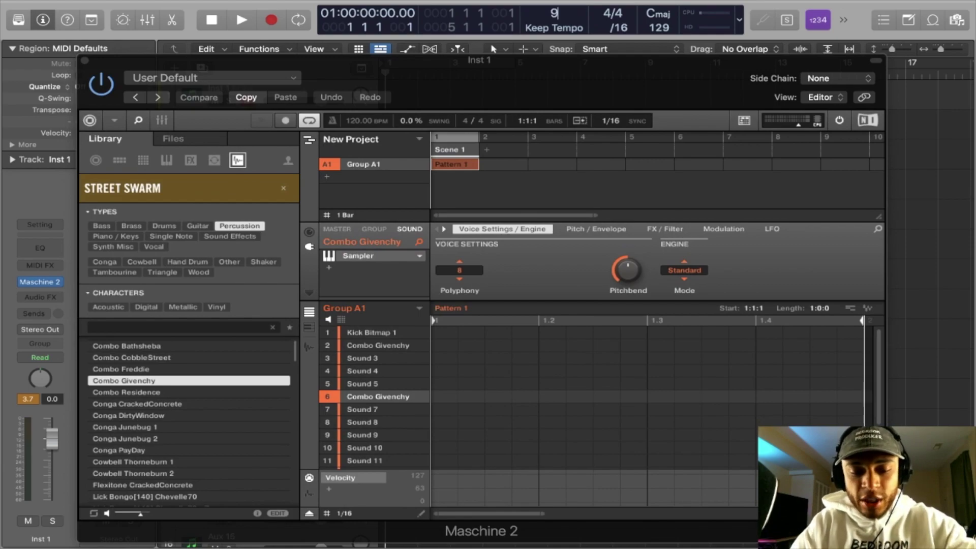
key(Return)
key(r)
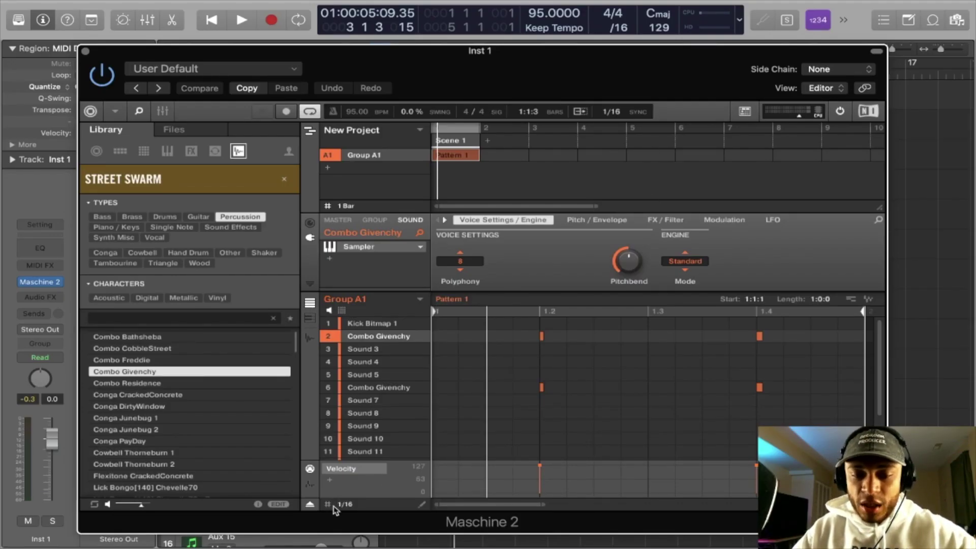
Nudge the Combo Givenchy hits of Sound 6 slightly later than the snare hits of Sound 2 and play back the pattern
click(378, 390)
double_click(378, 390)
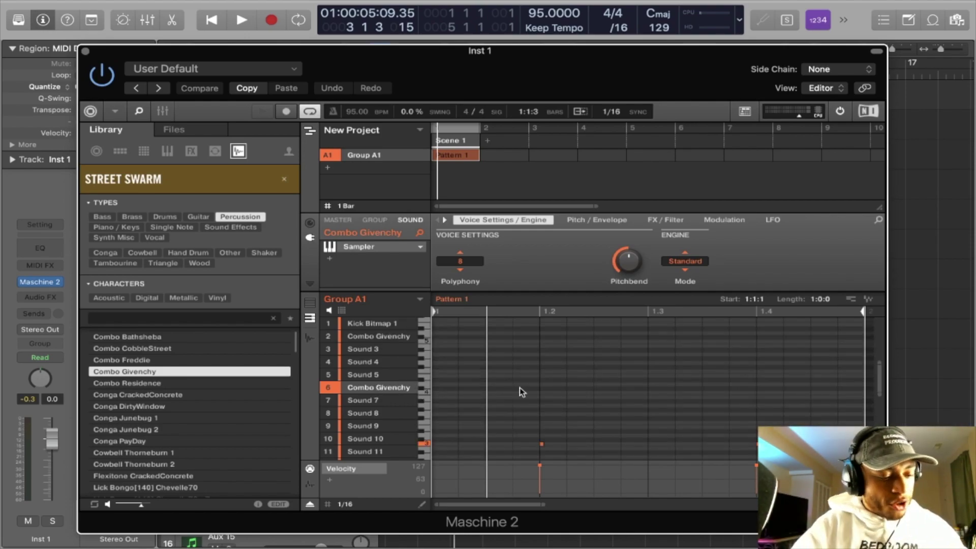
key(Right)
key(Right)
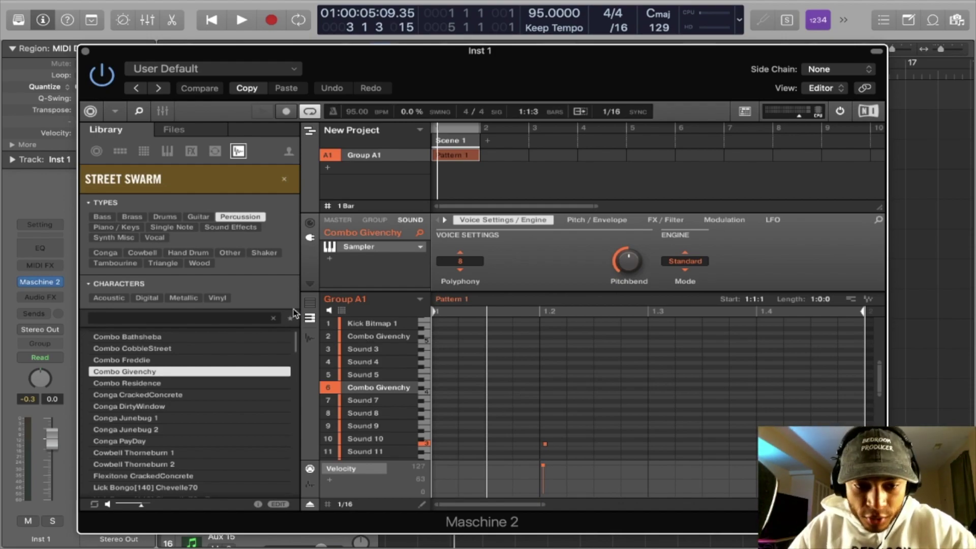
click(309, 302)
click(543, 336)
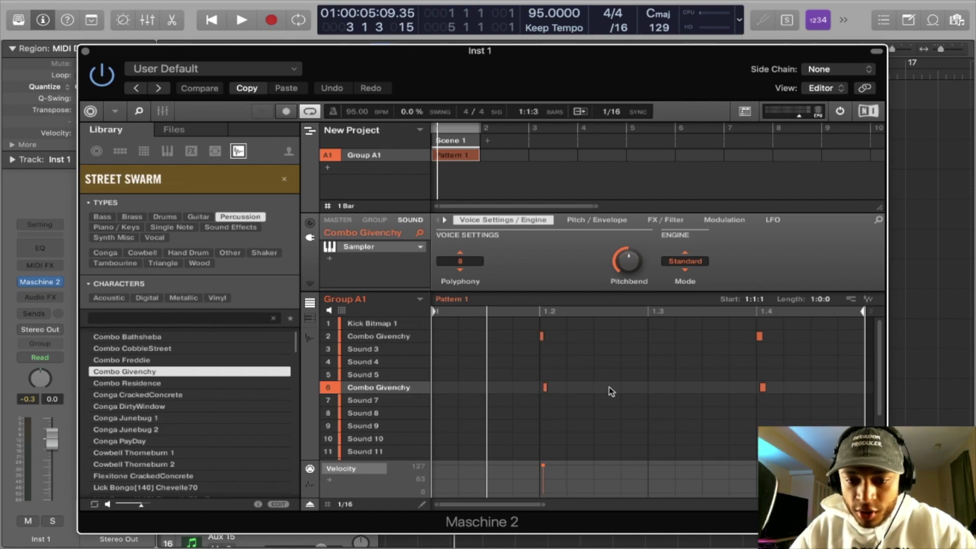
key(space)
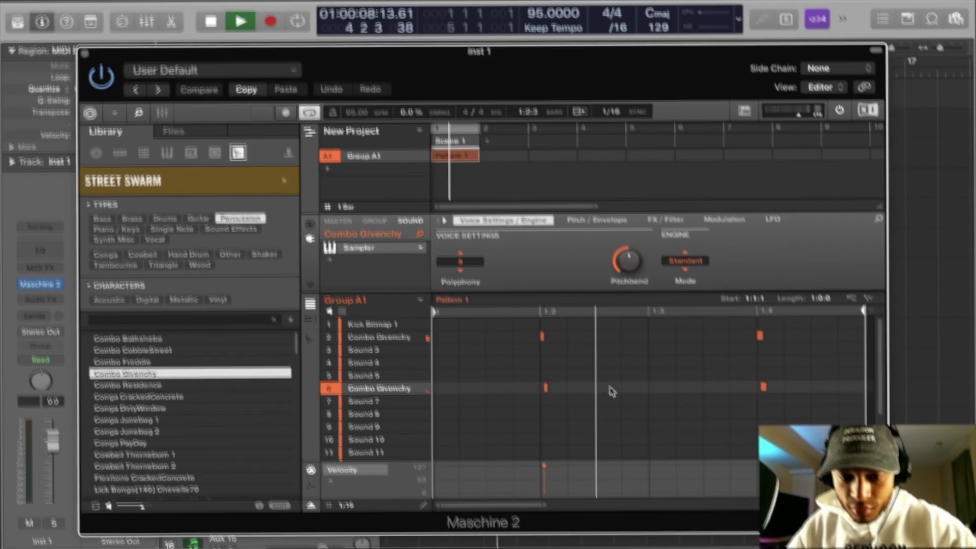
key(space)
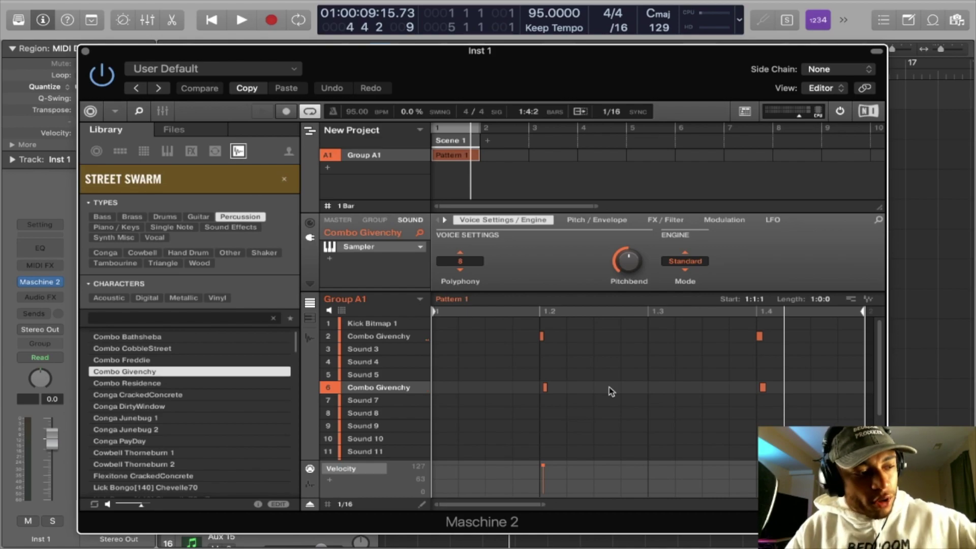
Shift the Sound 6 Combo Givenchy hits further behind the snare in small increments
key(super+k)
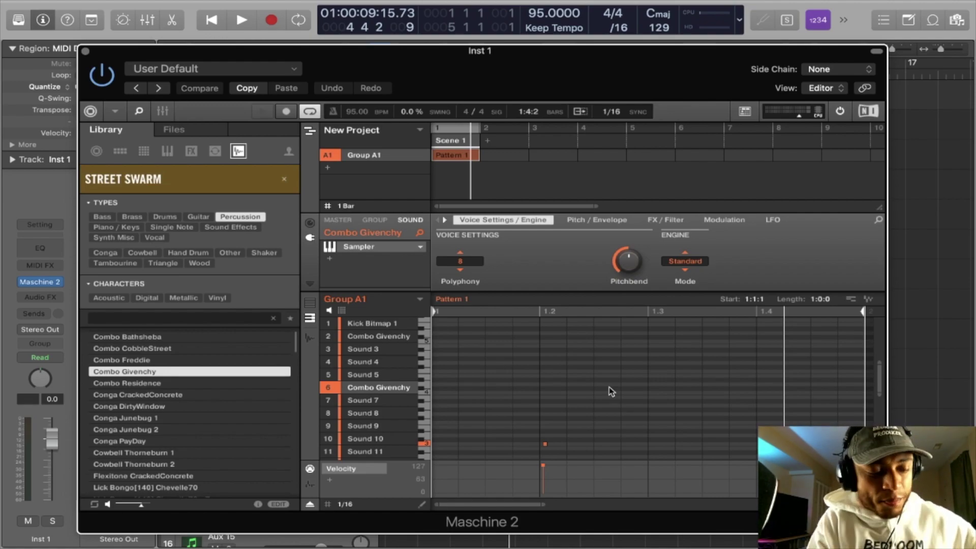
key(super+Right)
key(super+Right)
key(super+Right)
key(super+Right)
key(super+Right)
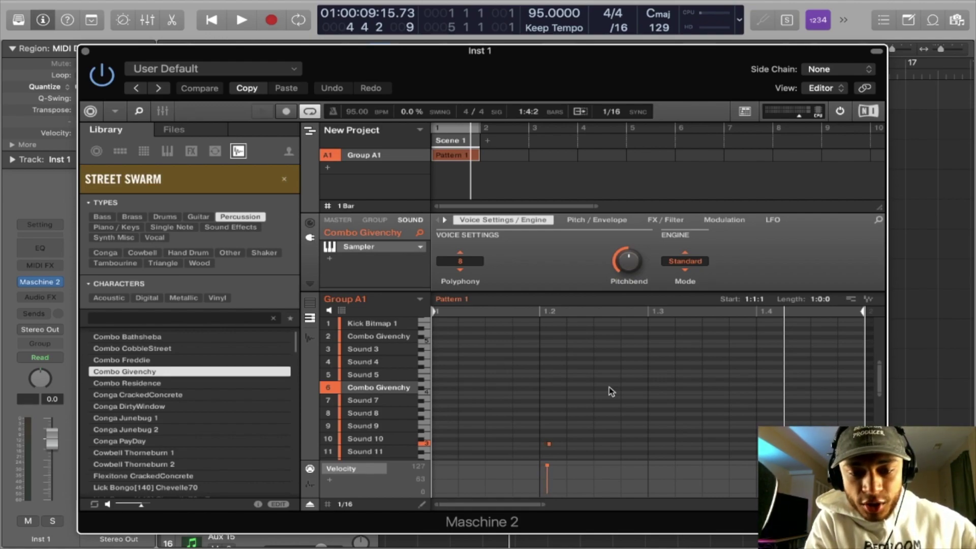
key(super+Right)
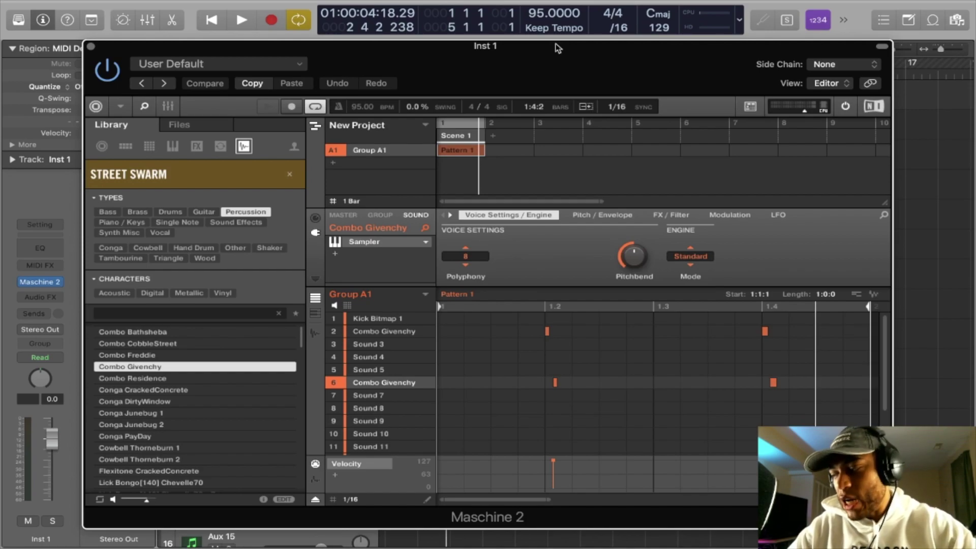
Close the Maschine 2 window and inspect the Aux 1 and Aux 5 channel strips in the track list
key(super+w)
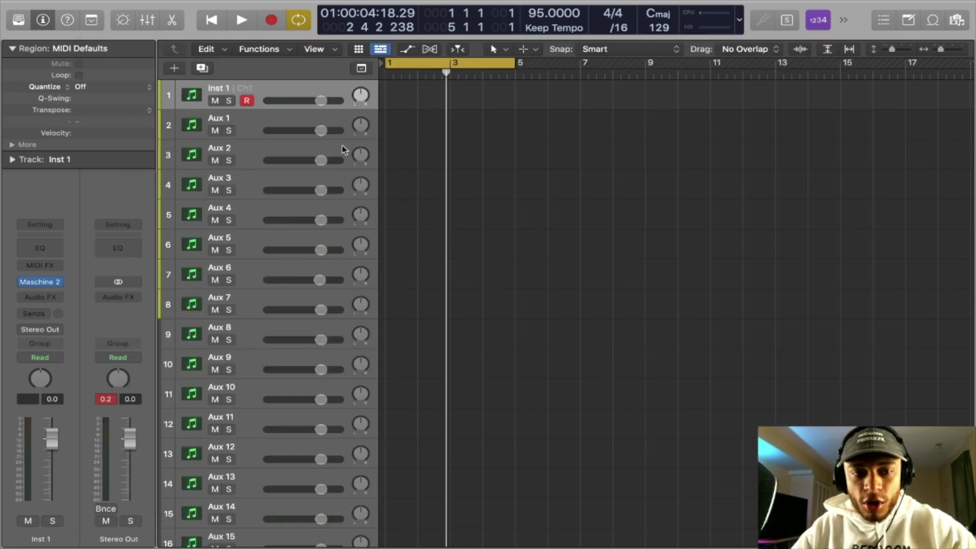
scroll(312, 217, down, 1)
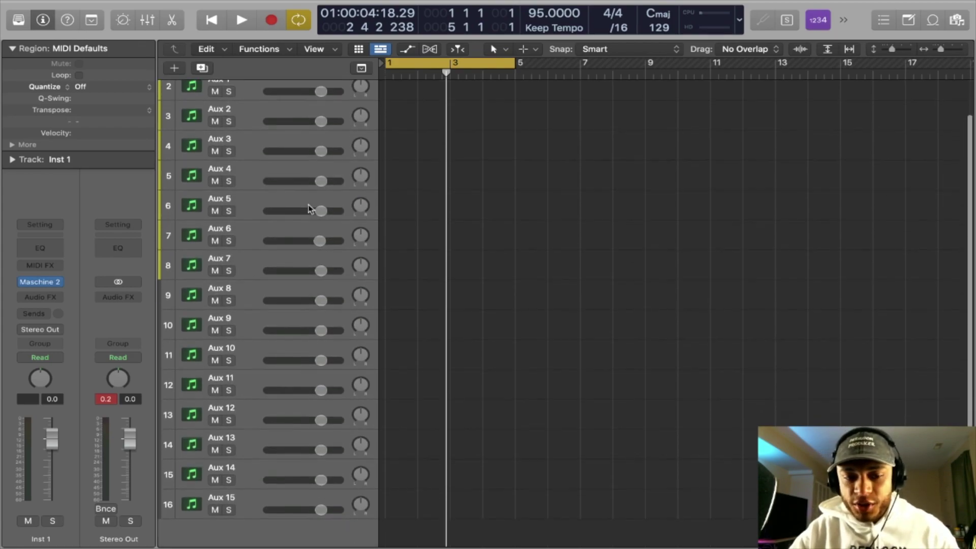
scroll(312, 214, up, 2)
click(256, 122)
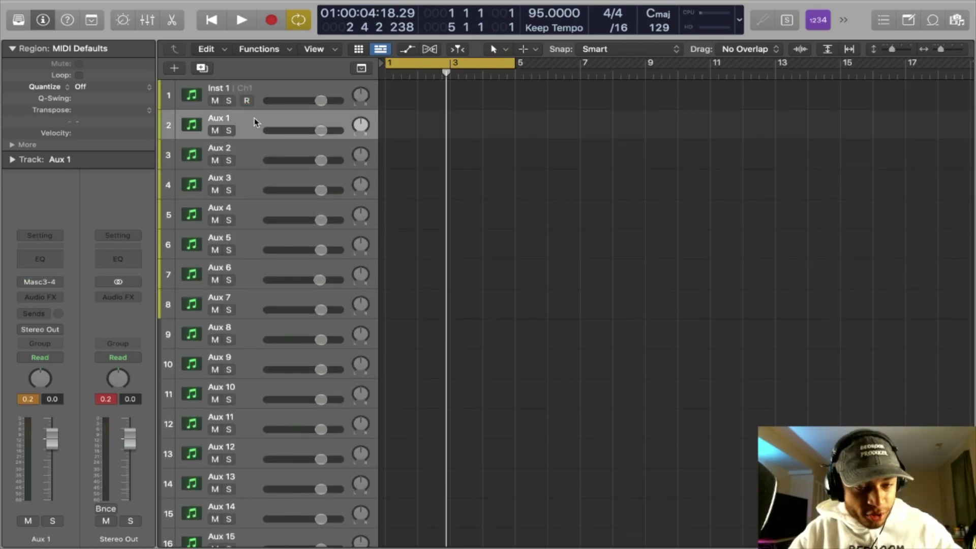
click(285, 245)
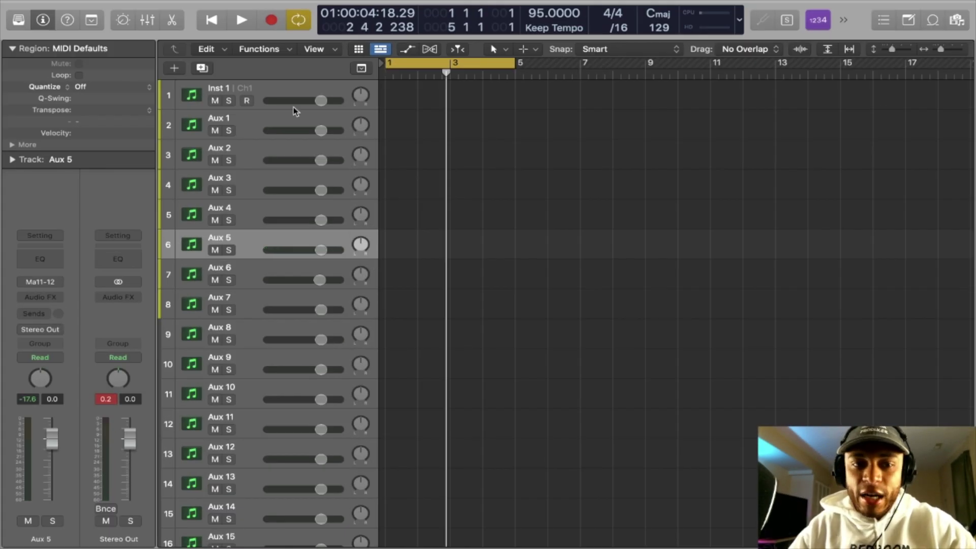
click(258, 120)
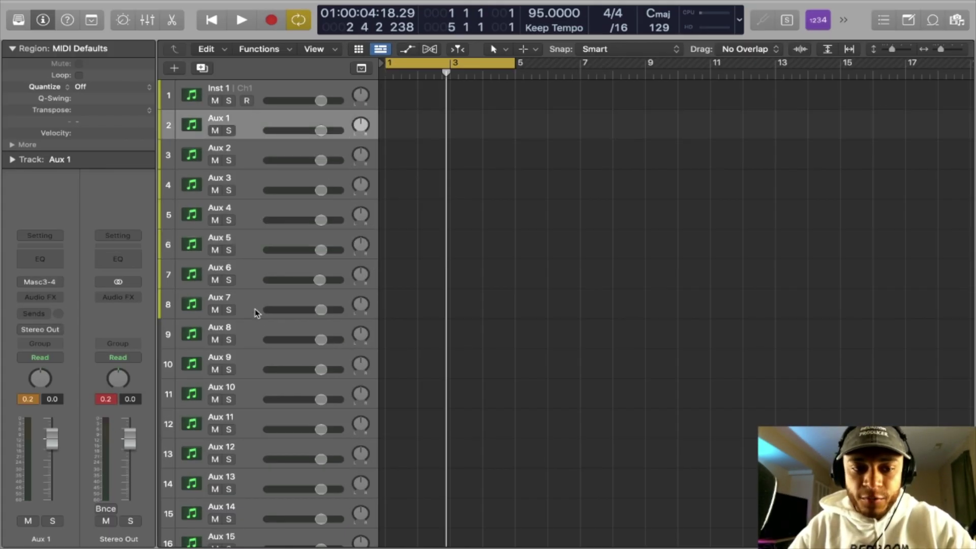
Insert a Channel EQ on the Aux 5 track and reposition its window
click(277, 248)
click(52, 299)
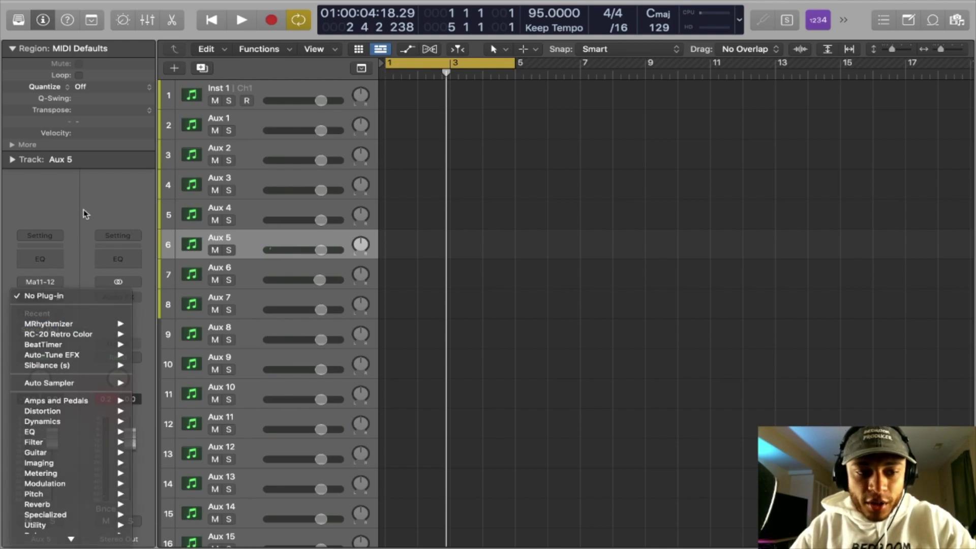
click(72, 254)
click(48, 262)
drag(605, 156, 536, 57)
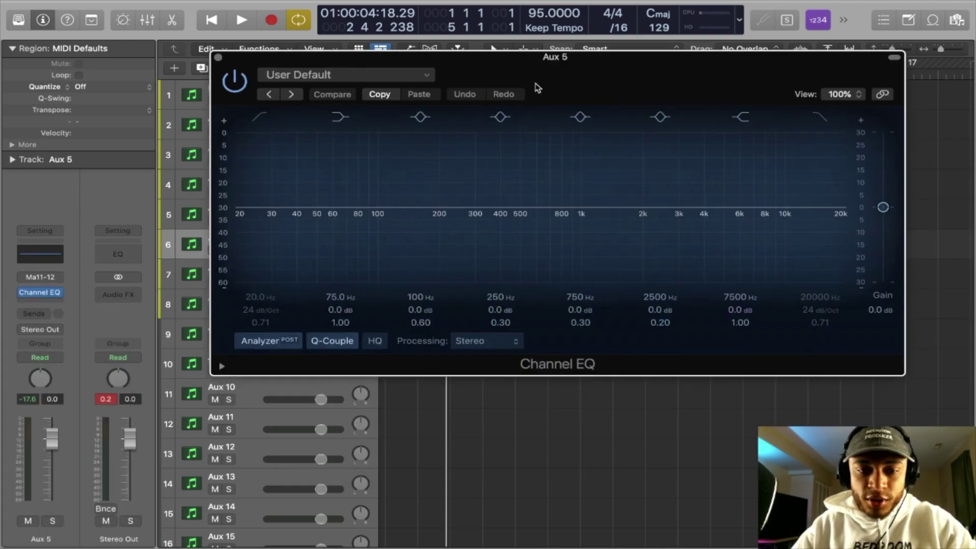
Enable the low cut at 6700 Hz and set the high cut to 6600 Hz on the Aux 5 Channel EQ while listening
click(264, 116)
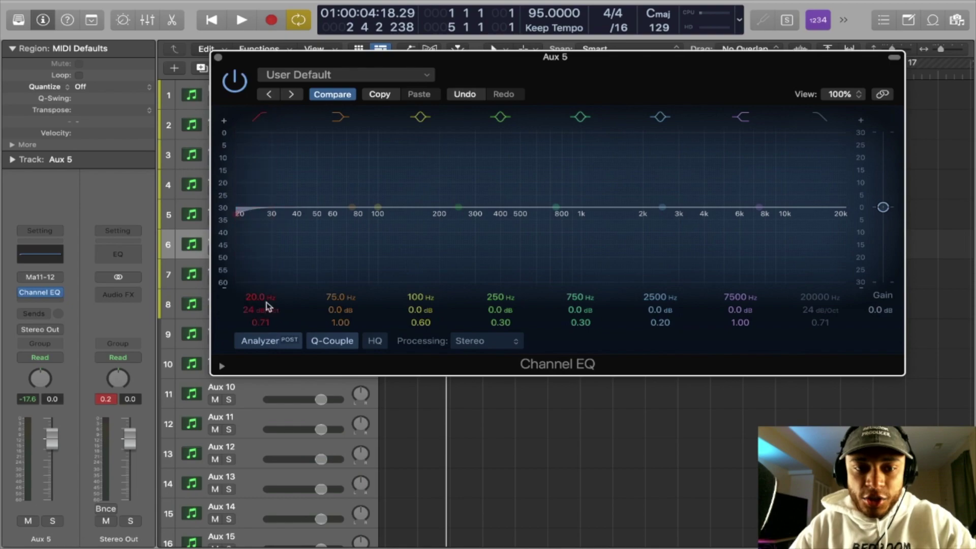
mouse_move(266, 302)
mouse_down()
mouse_move(266, 254)
mouse_move(248, 308)
mouse_up()
key(space)
key(space)
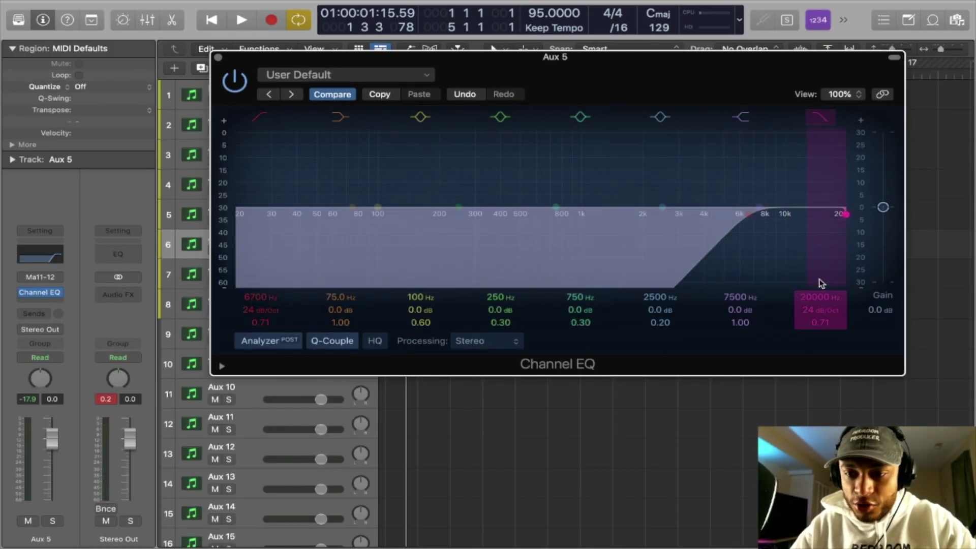
drag(818, 293, 813, 313)
key(space)
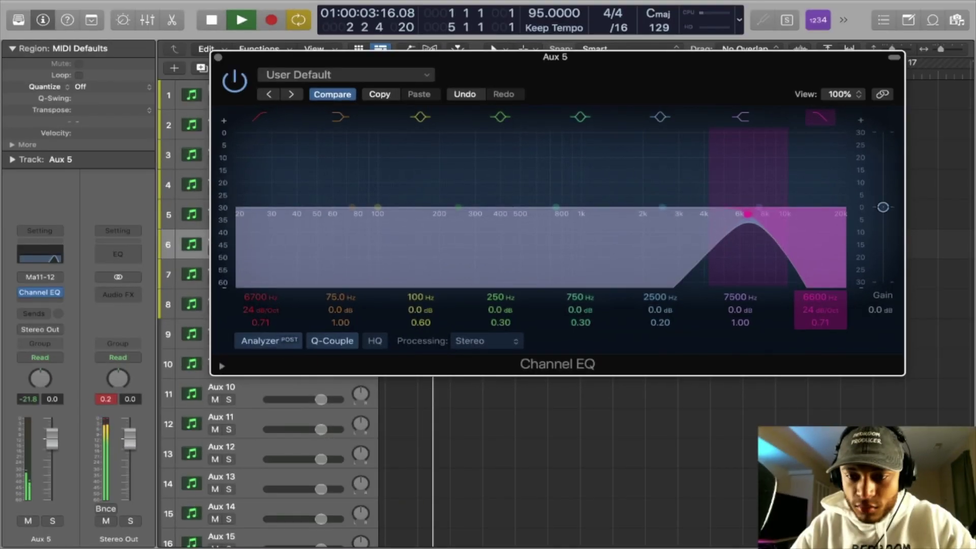
key(space)
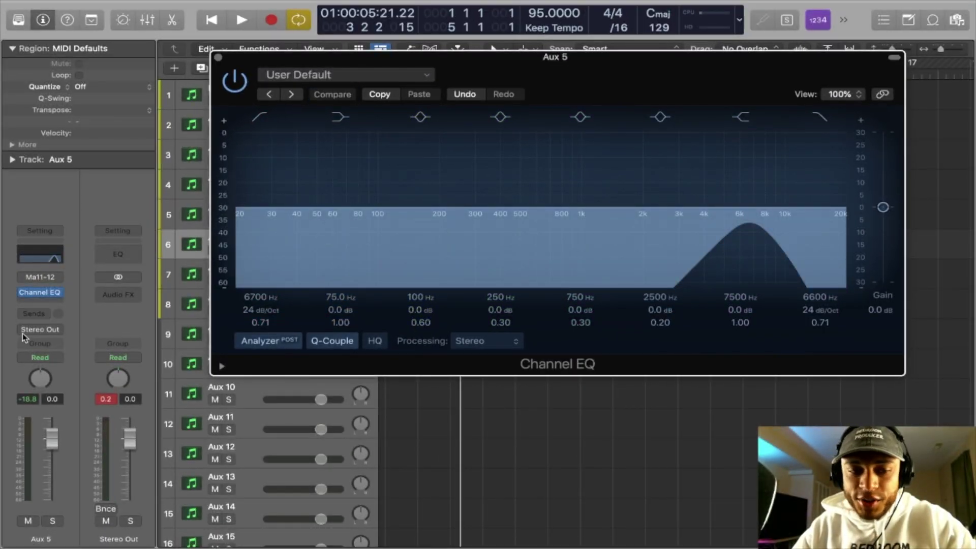
Add a ChromaVerb reverb after the Channel EQ on Aux 5 and start playback
click(45, 301)
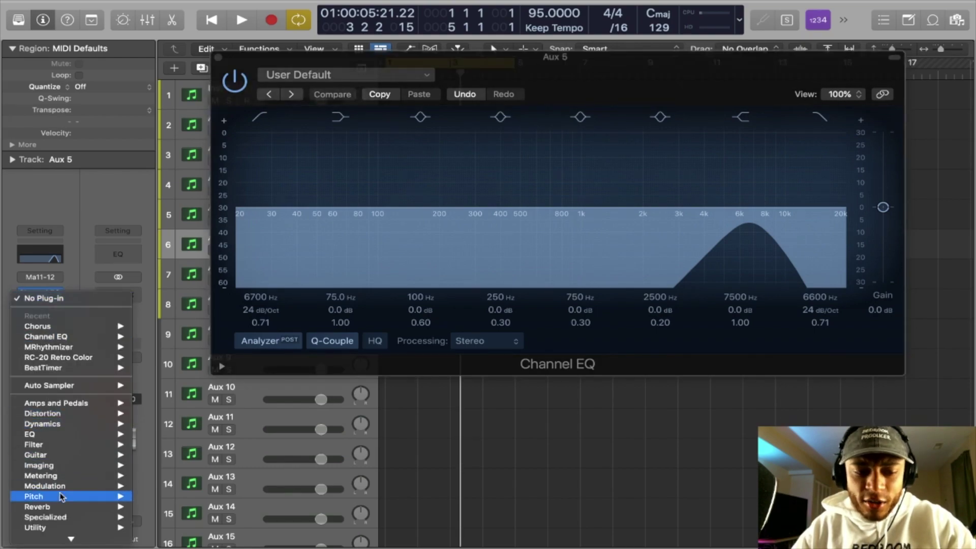
mouse_move(70, 505)
mouse_move(165, 507)
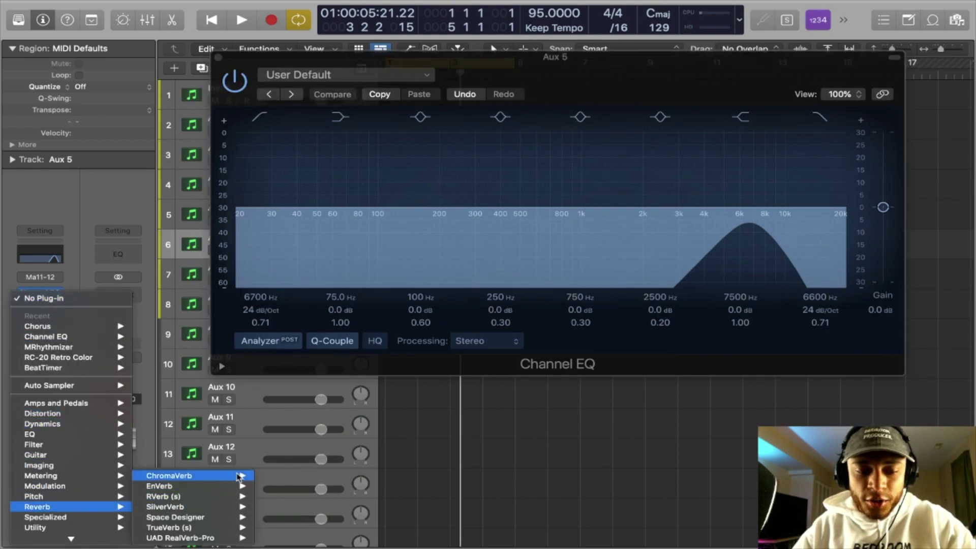
click(278, 476)
key(space)
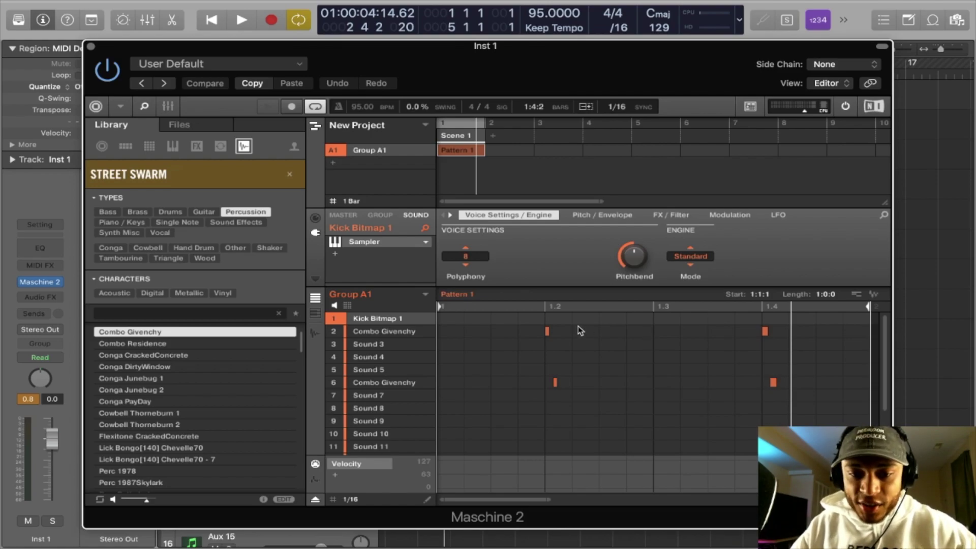
Play back the Maschine pattern to hear the snare with the delayed Combo Givenchy layer
drag(502, 68, 566, 77)
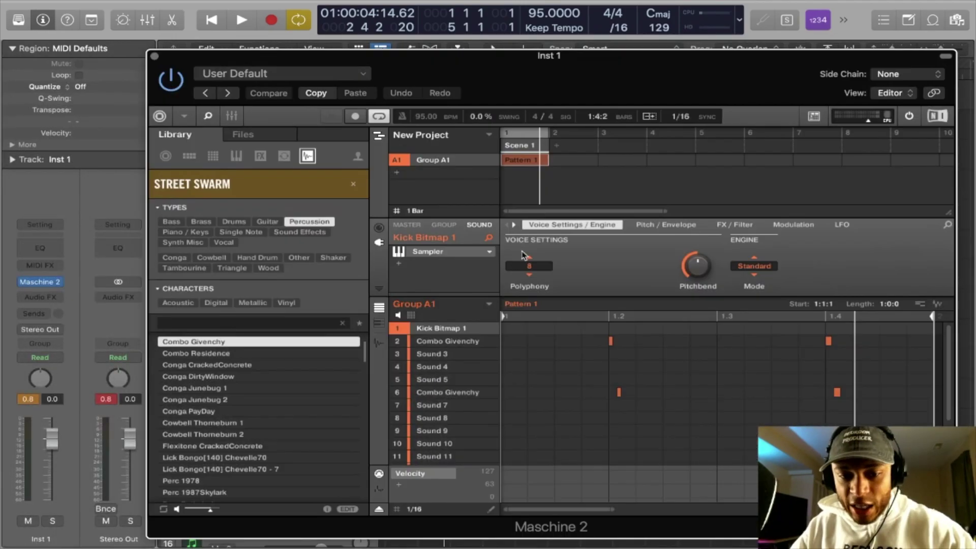
key(space)
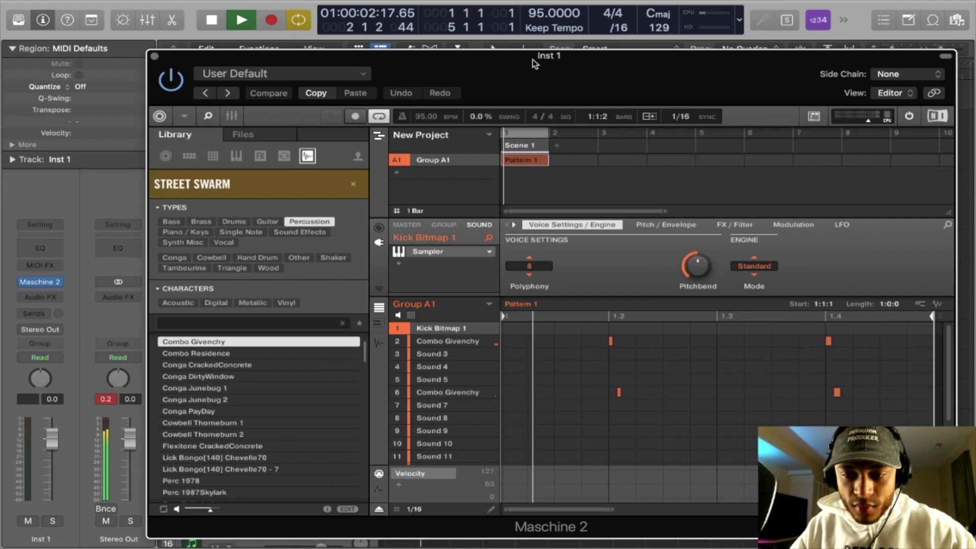
key(space)
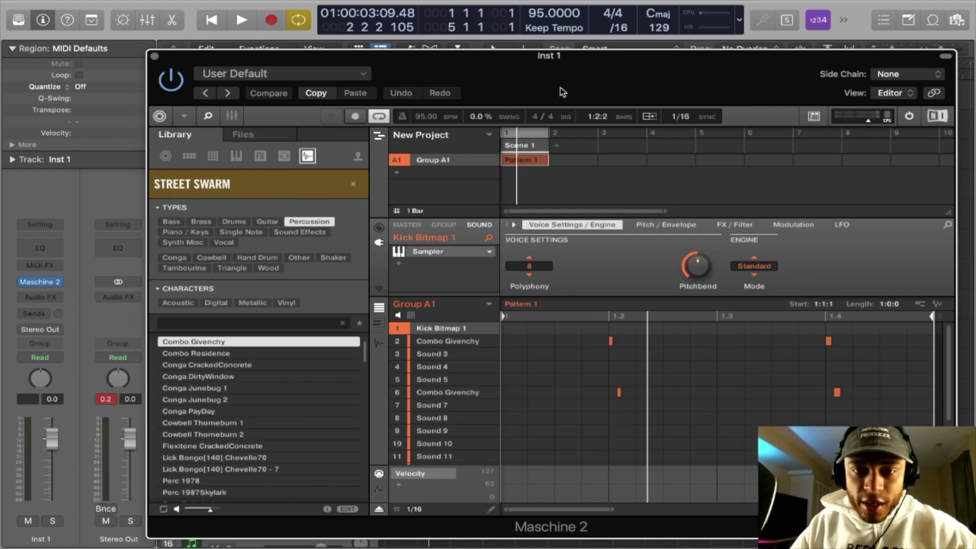
drag(562, 91, 560, 113)
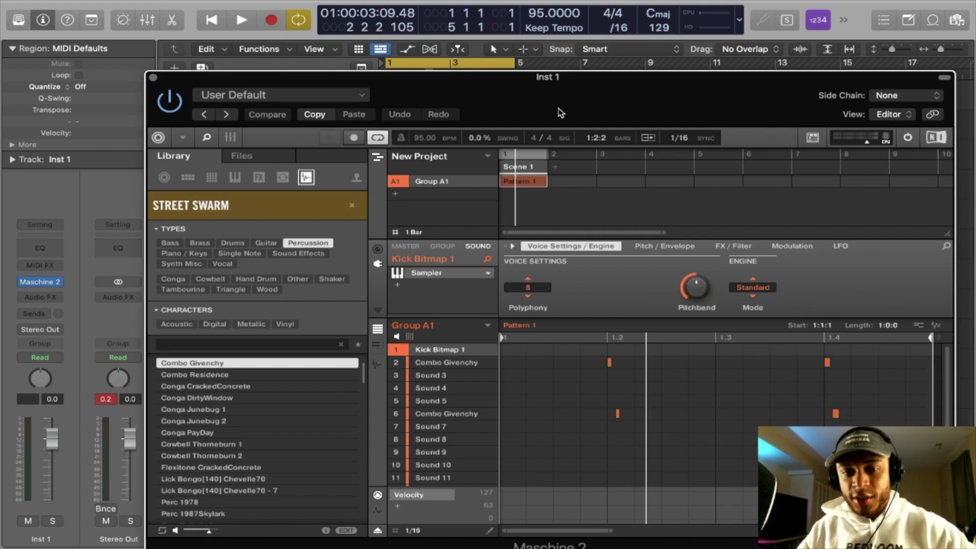
drag(560, 113, 518, 82)
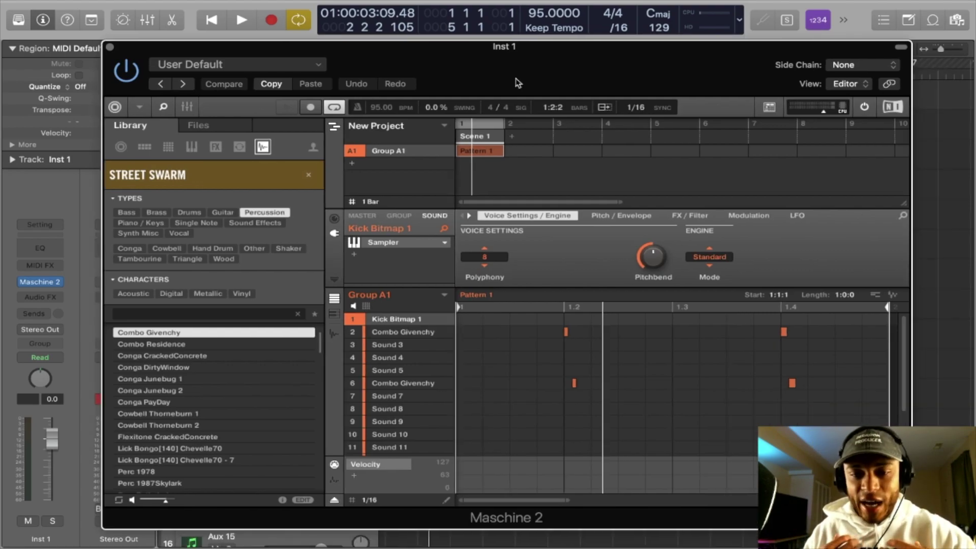